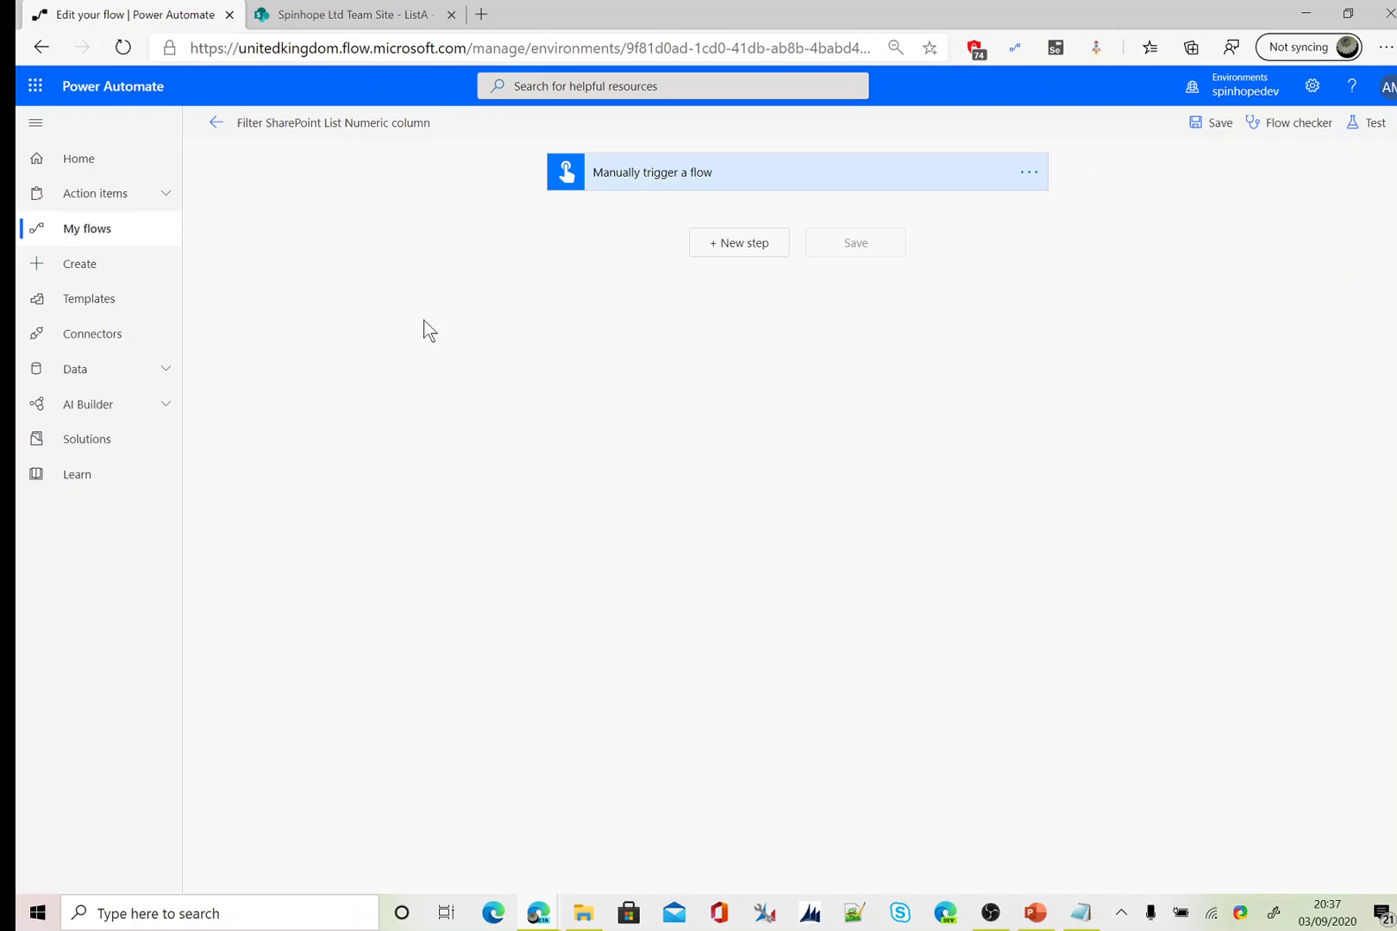
- Switch to the ListA SharePoint tab and open the Settings gear menu
{"action": "left_click", "coordinate": [372, 14]}
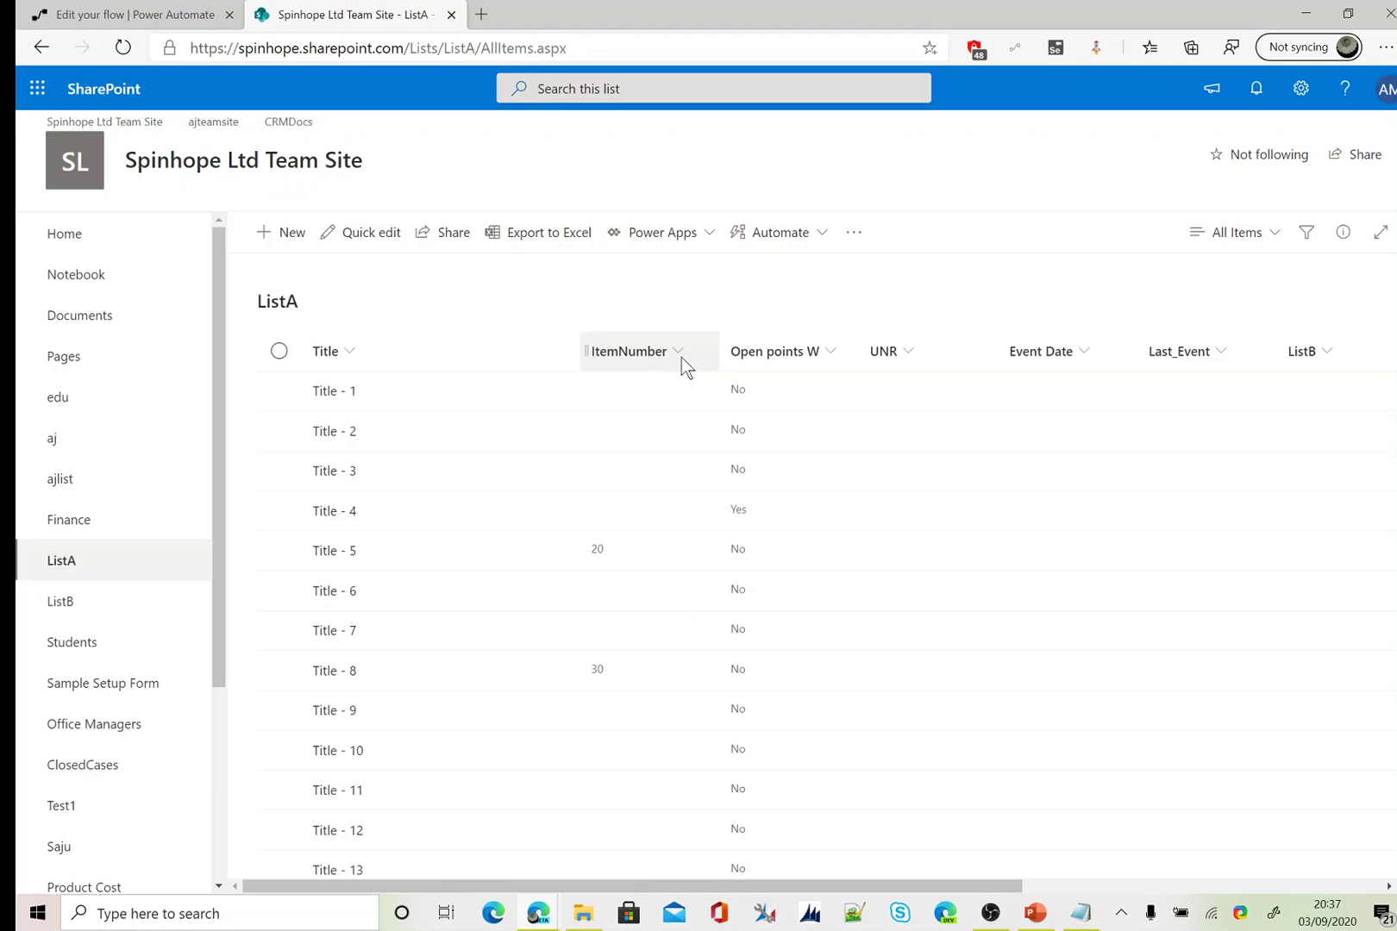
{"action": "left_click", "coordinate": [1302, 94]}
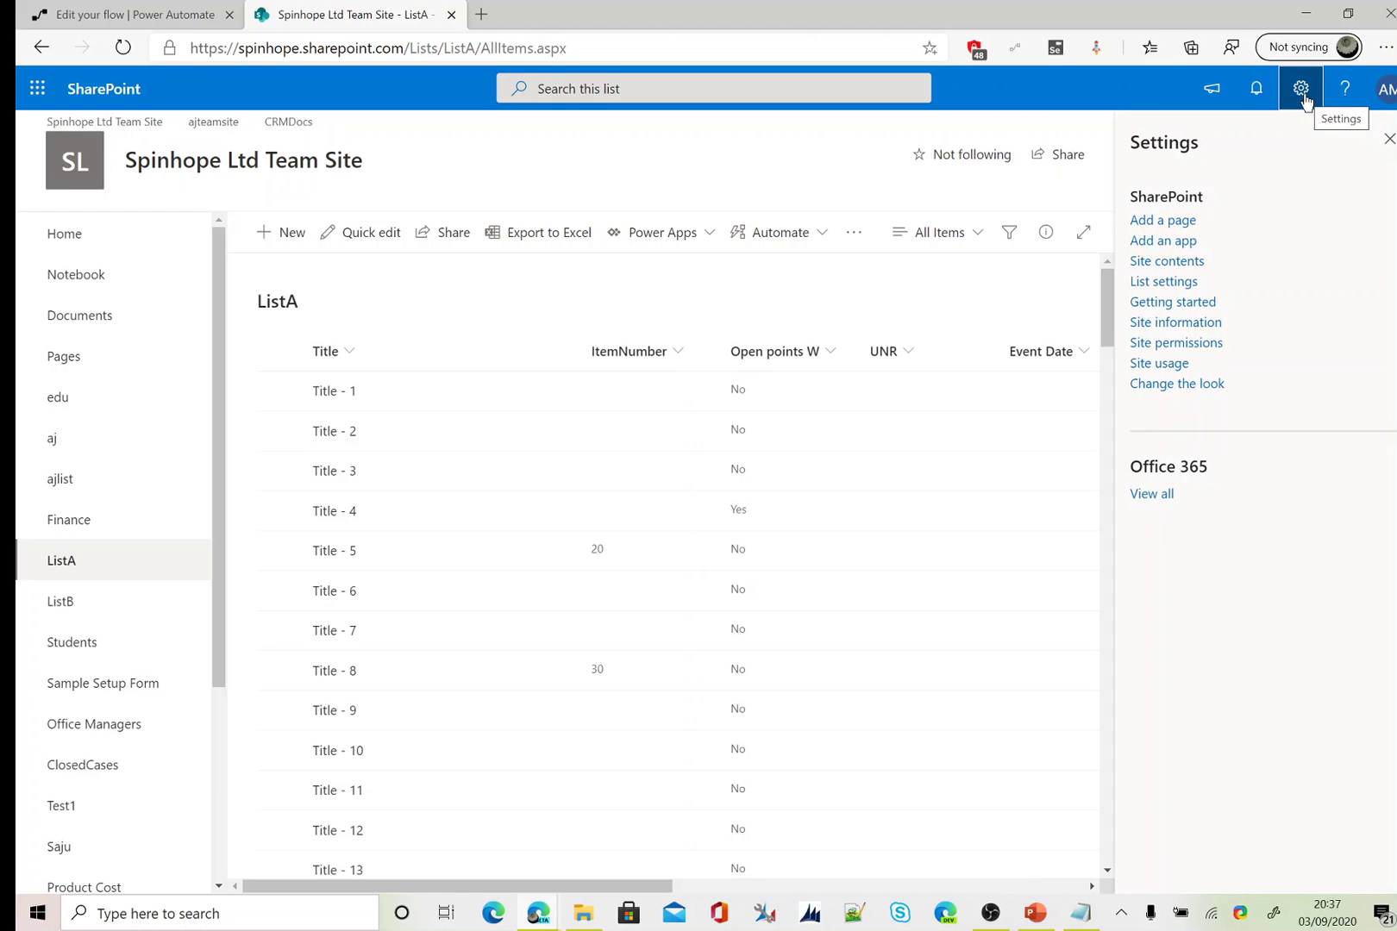
- Verify in ListA's column settings that ItemNumber's internal field name is ItemNumber, then return to the list
{"action": "left_click", "coordinate": [1163, 283]}
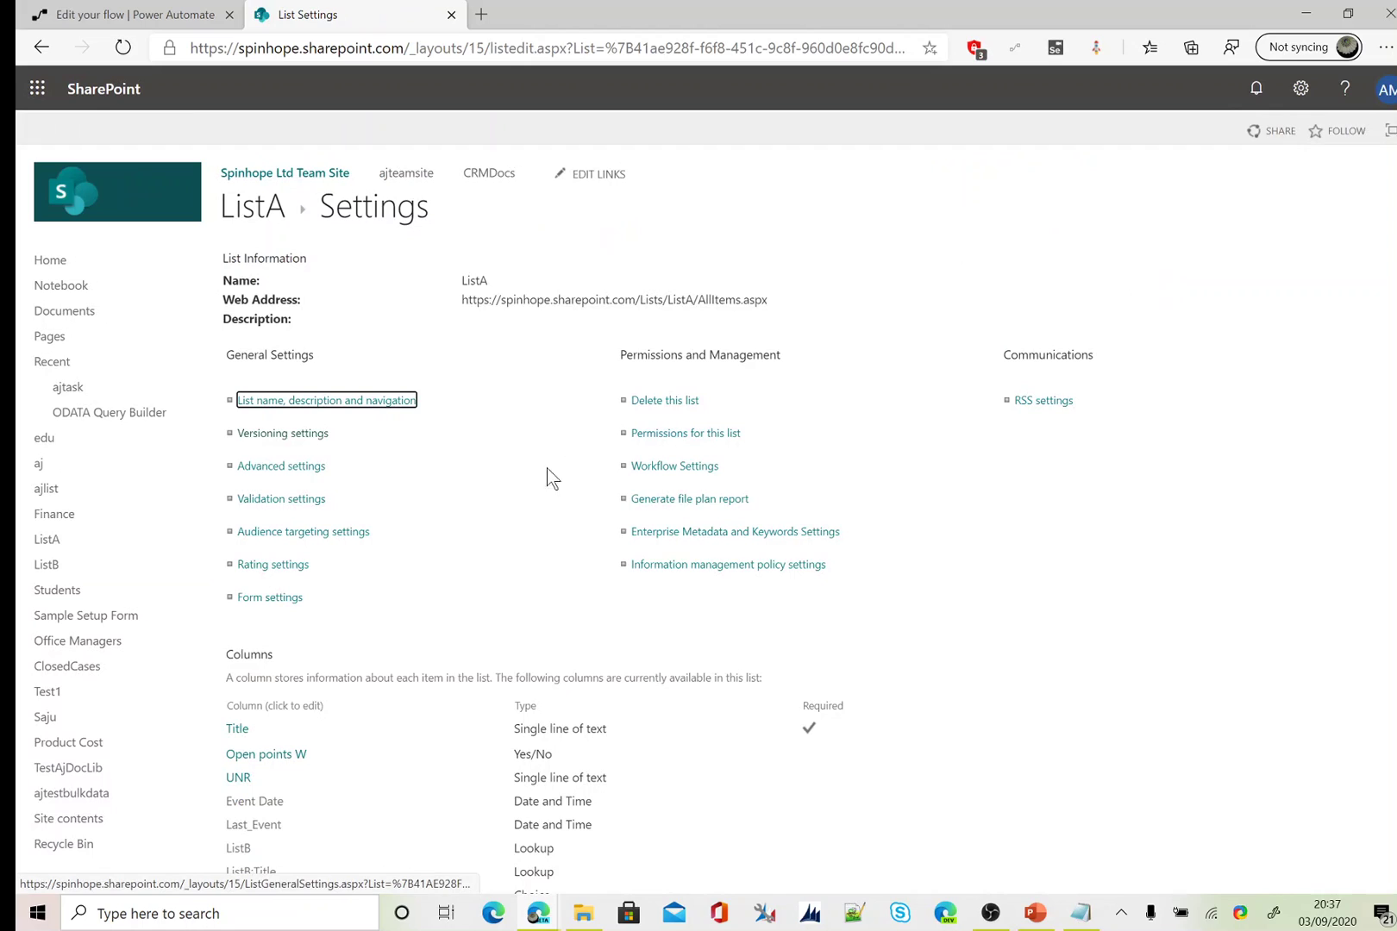
{"action": "scroll", "coordinate": [557, 500], "scroll_direction": "down", "scroll_amount": 2}
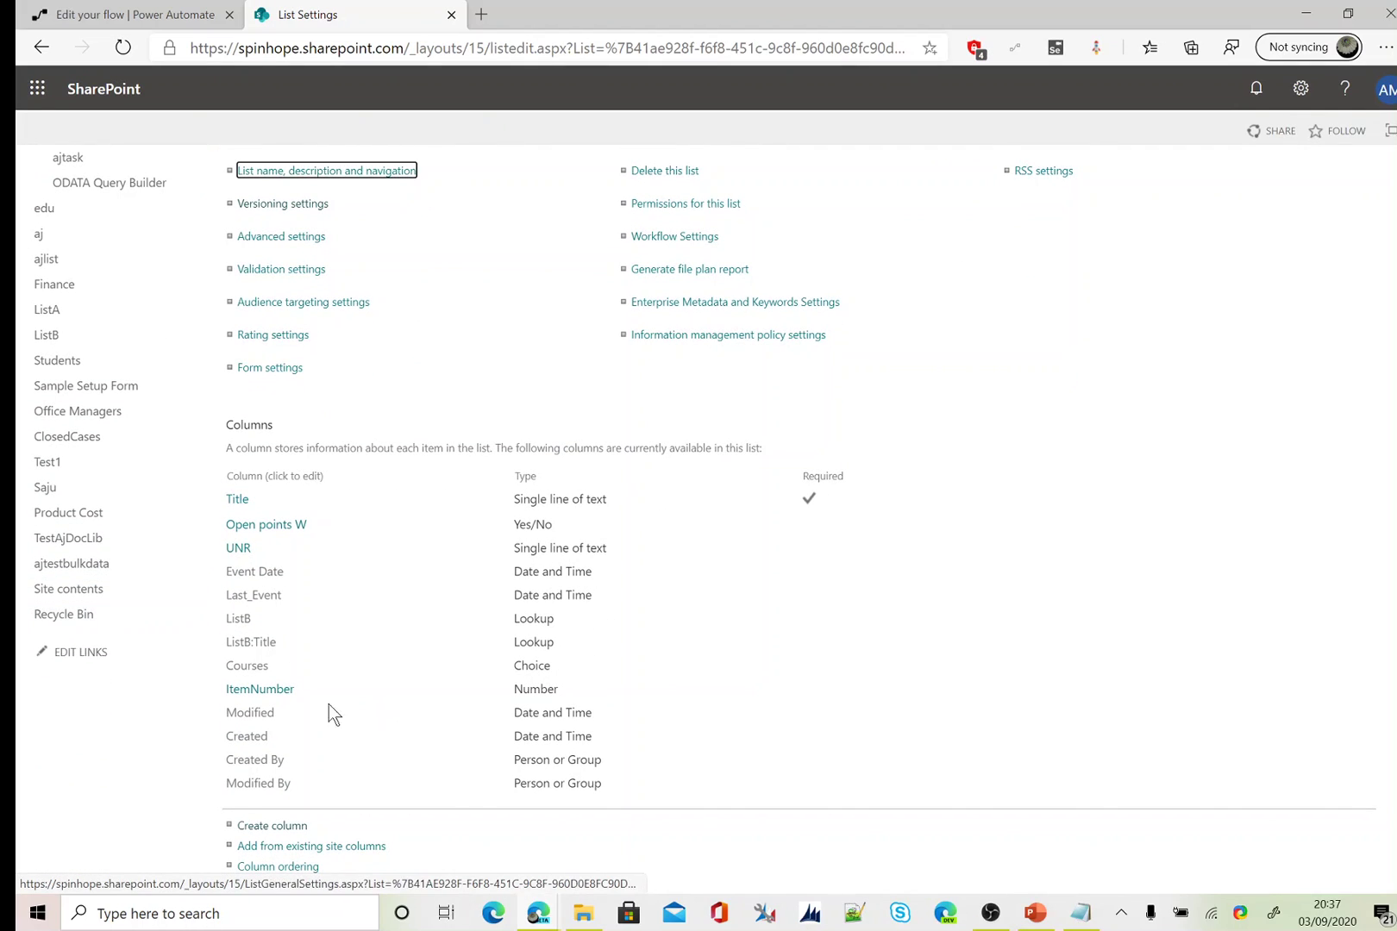
{"action": "left_click", "coordinate": [259, 689]}
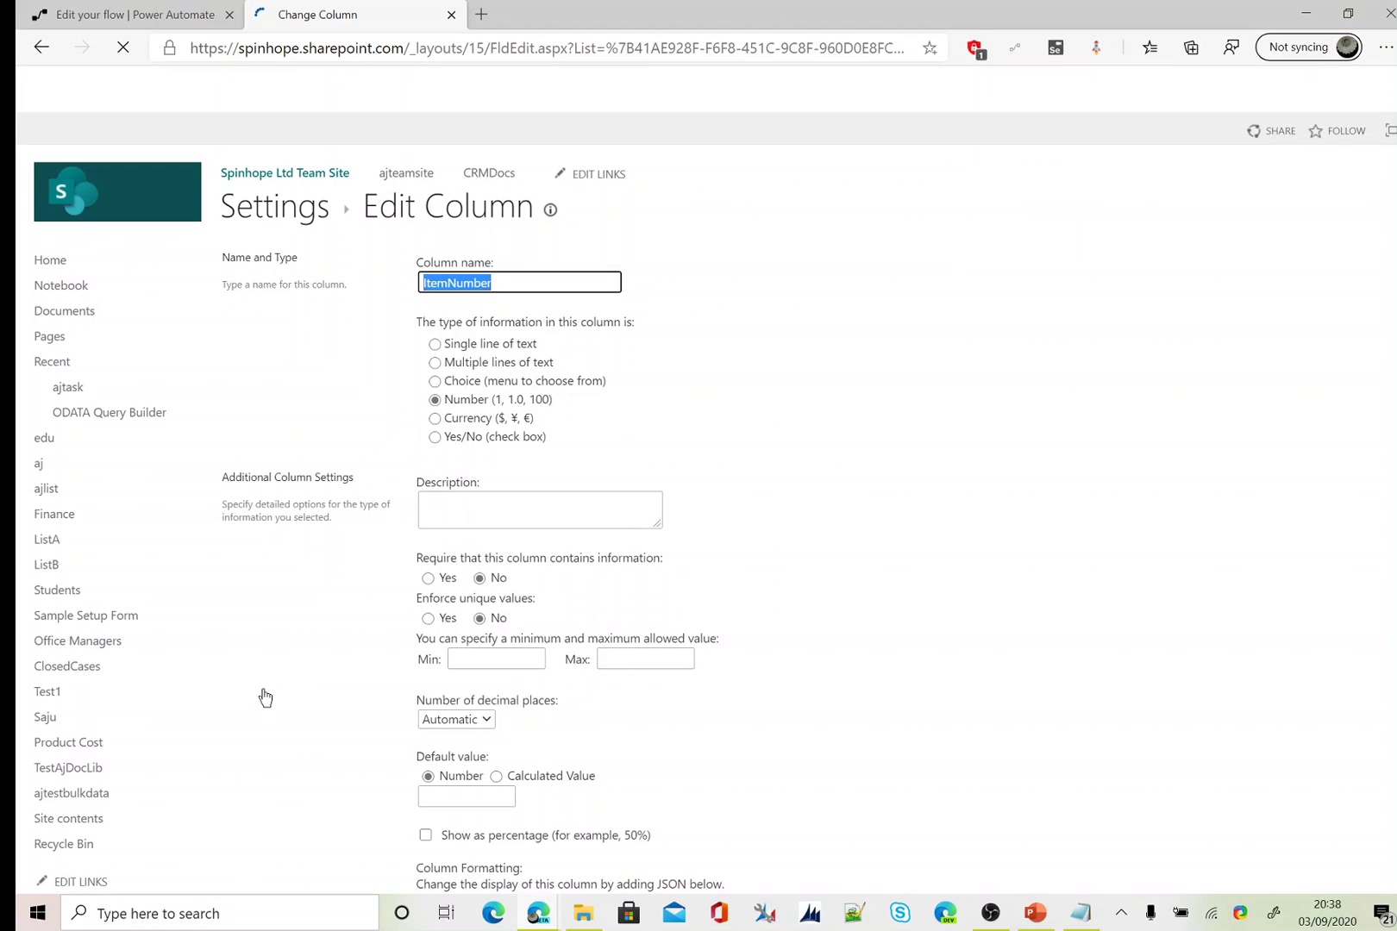
{"action": "left_click", "coordinate": [669, 57]}
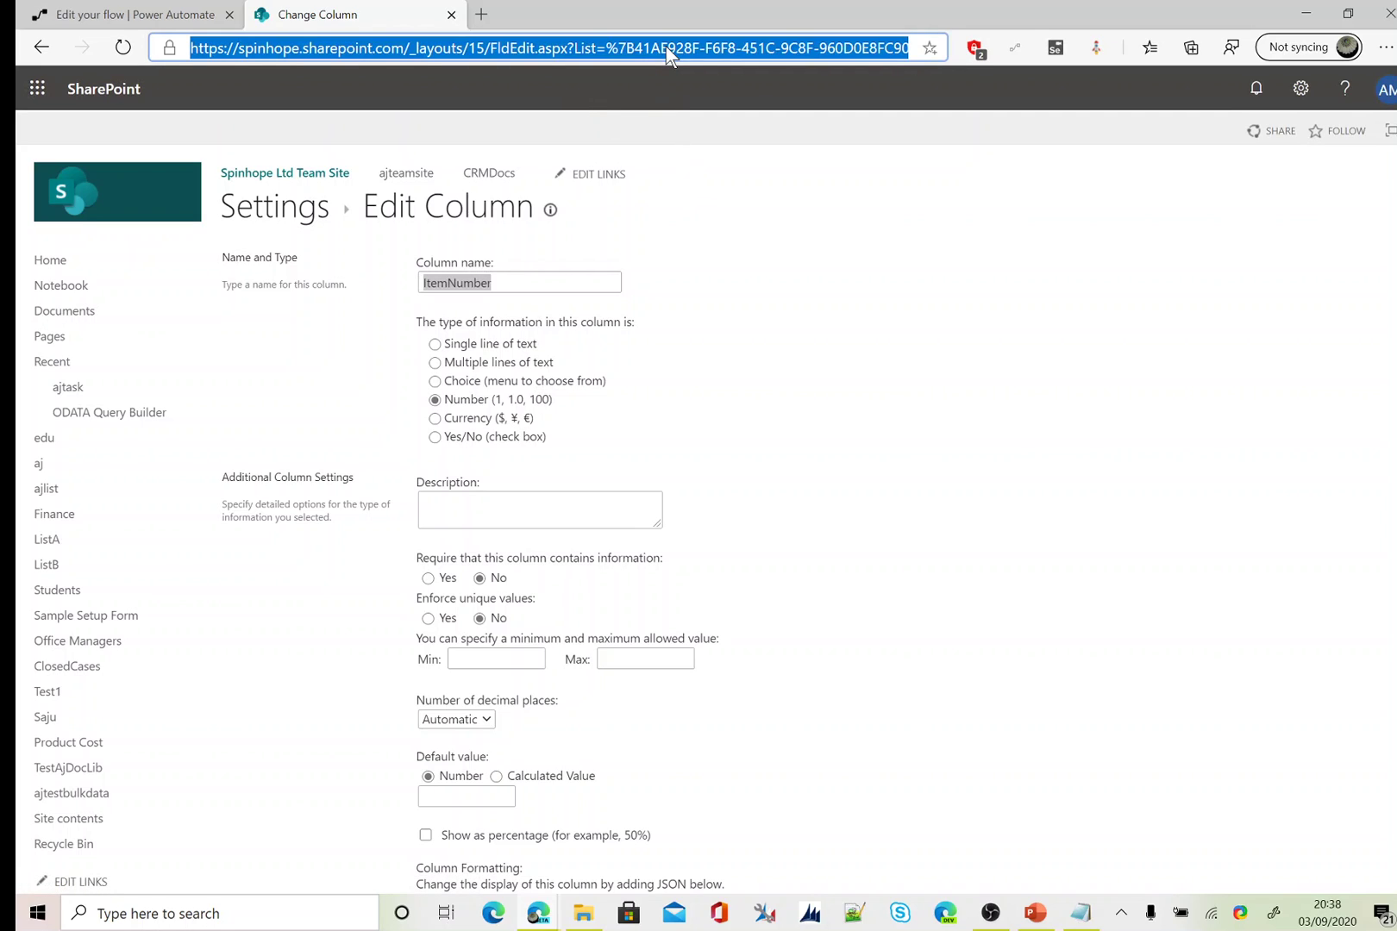
{"action": "key", "text": "End"}
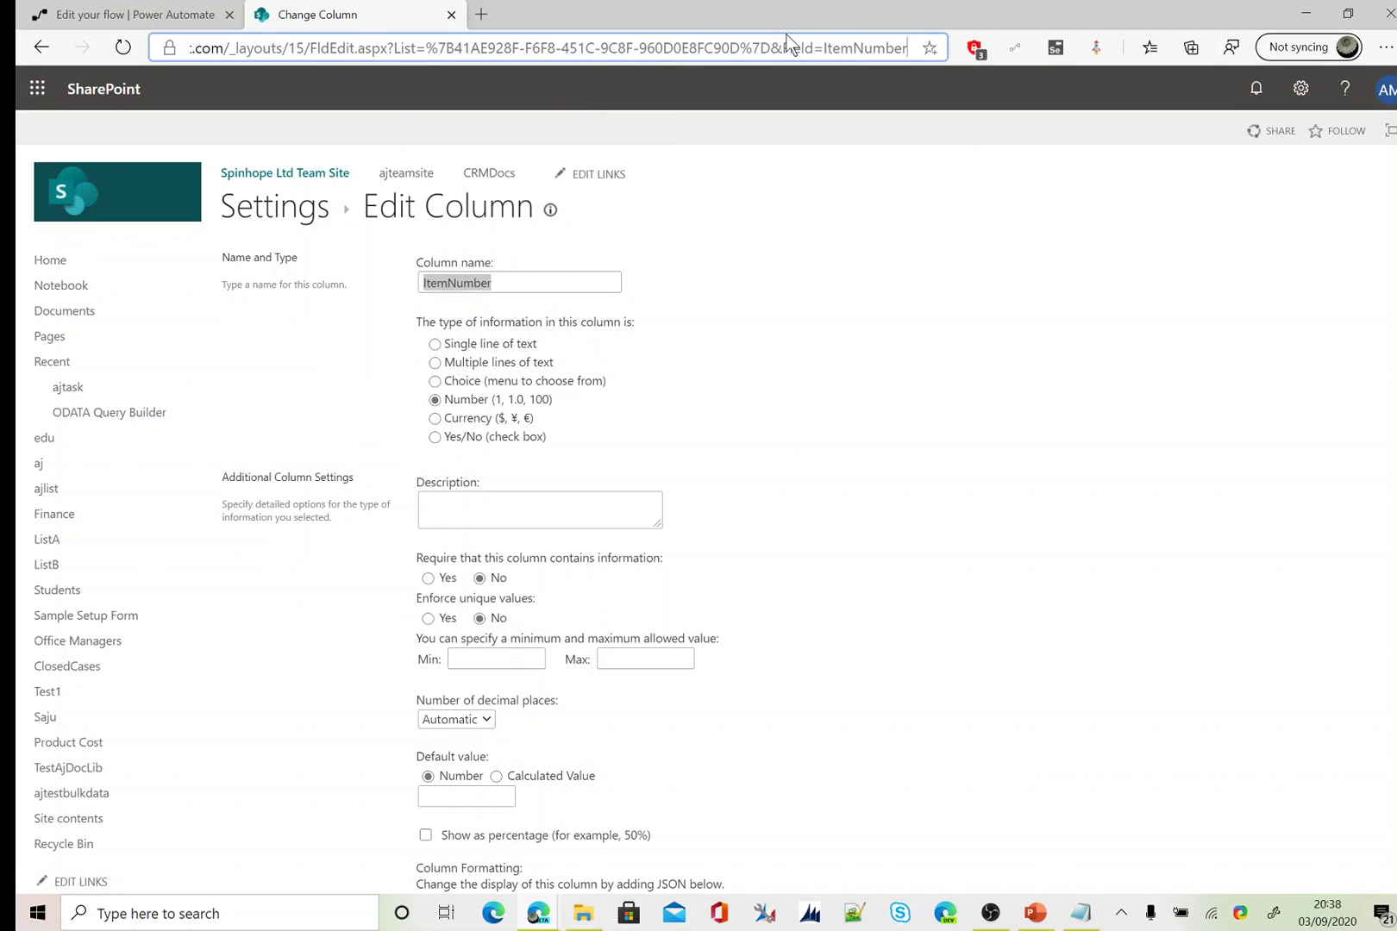
{"action": "key", "text": "ctrl+shift+Left"}
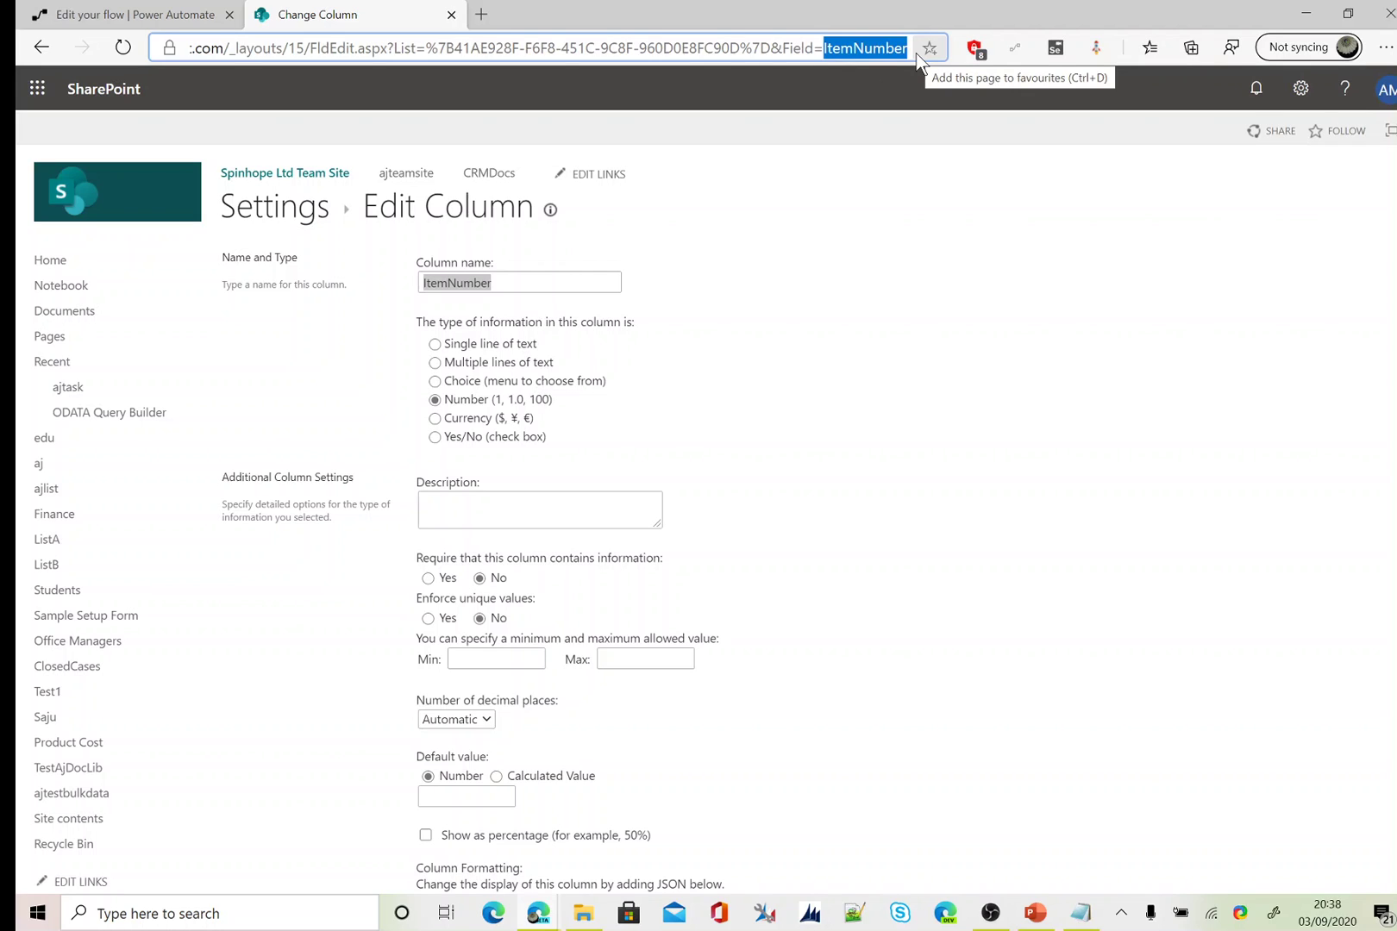
{"action": "left_click", "coordinate": [275, 212]}
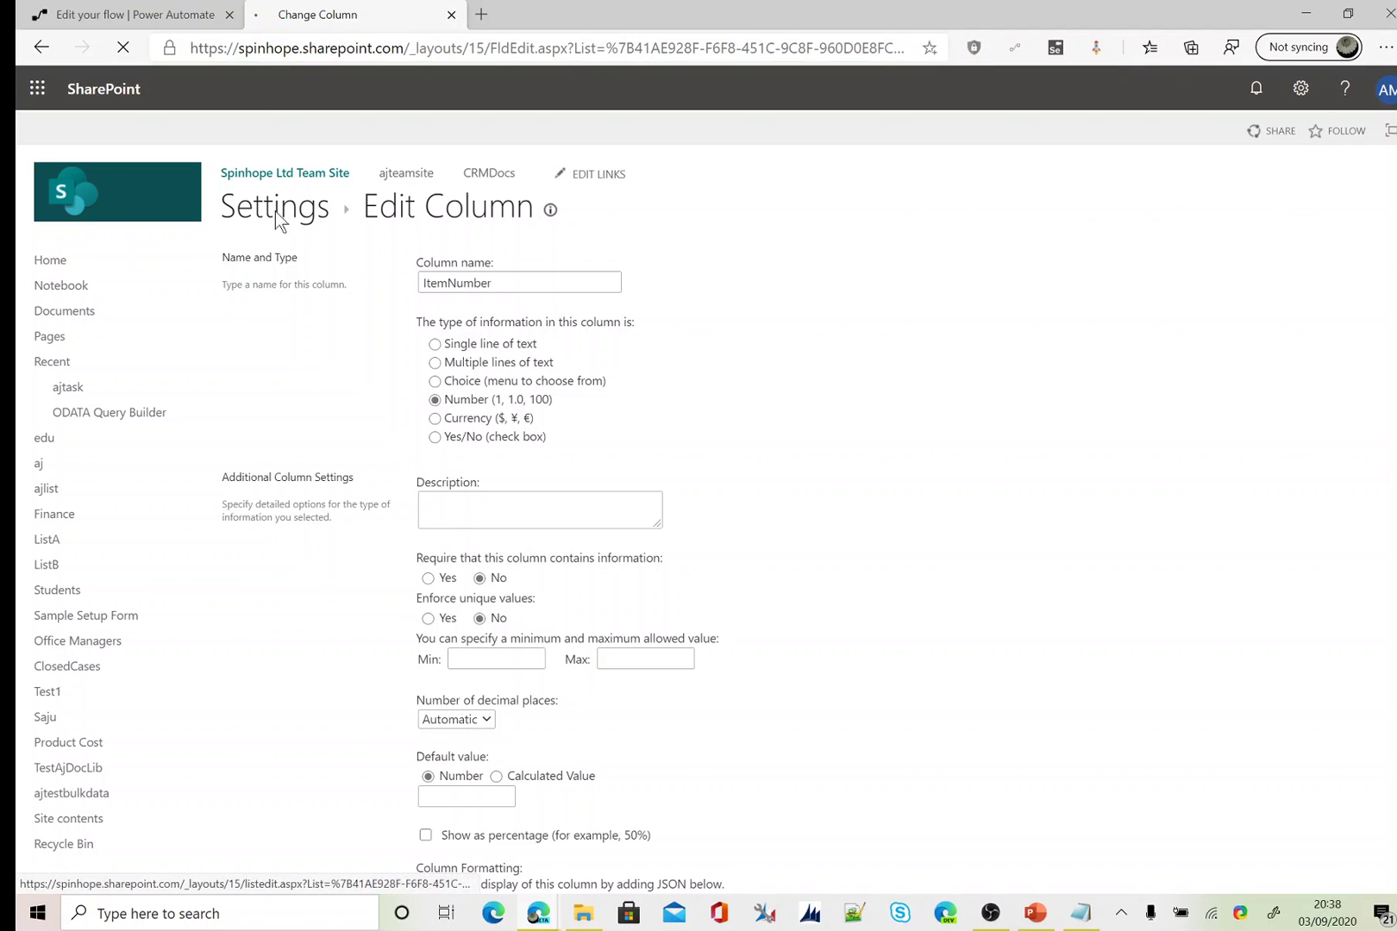
{"action": "left_click", "coordinate": [272, 215]}
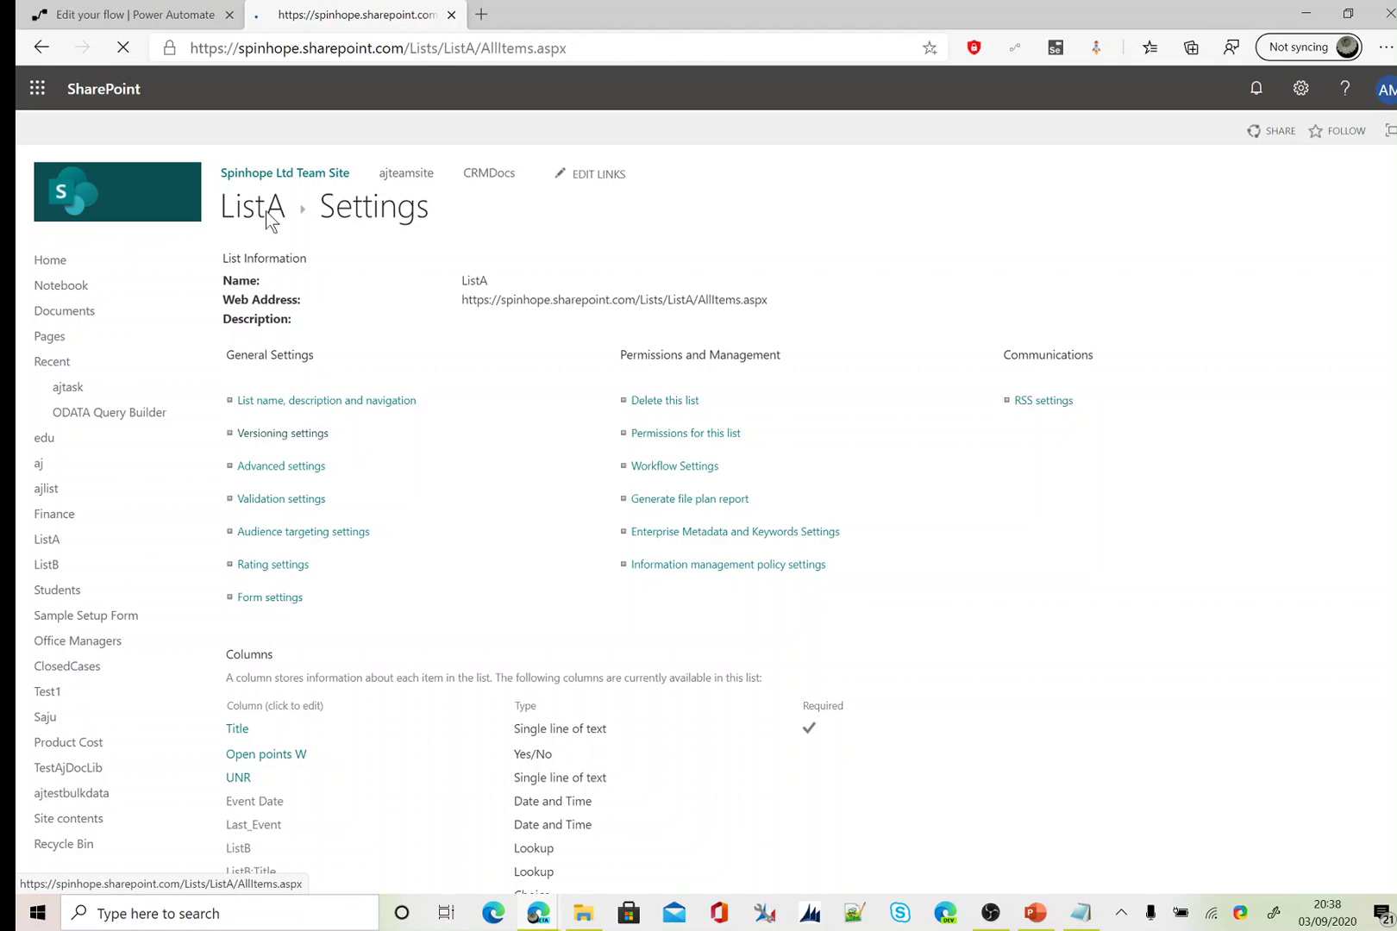
- Back in the flow, start a new step using the SharePoint connector
{"action": "left_click", "coordinate": [178, 16]}
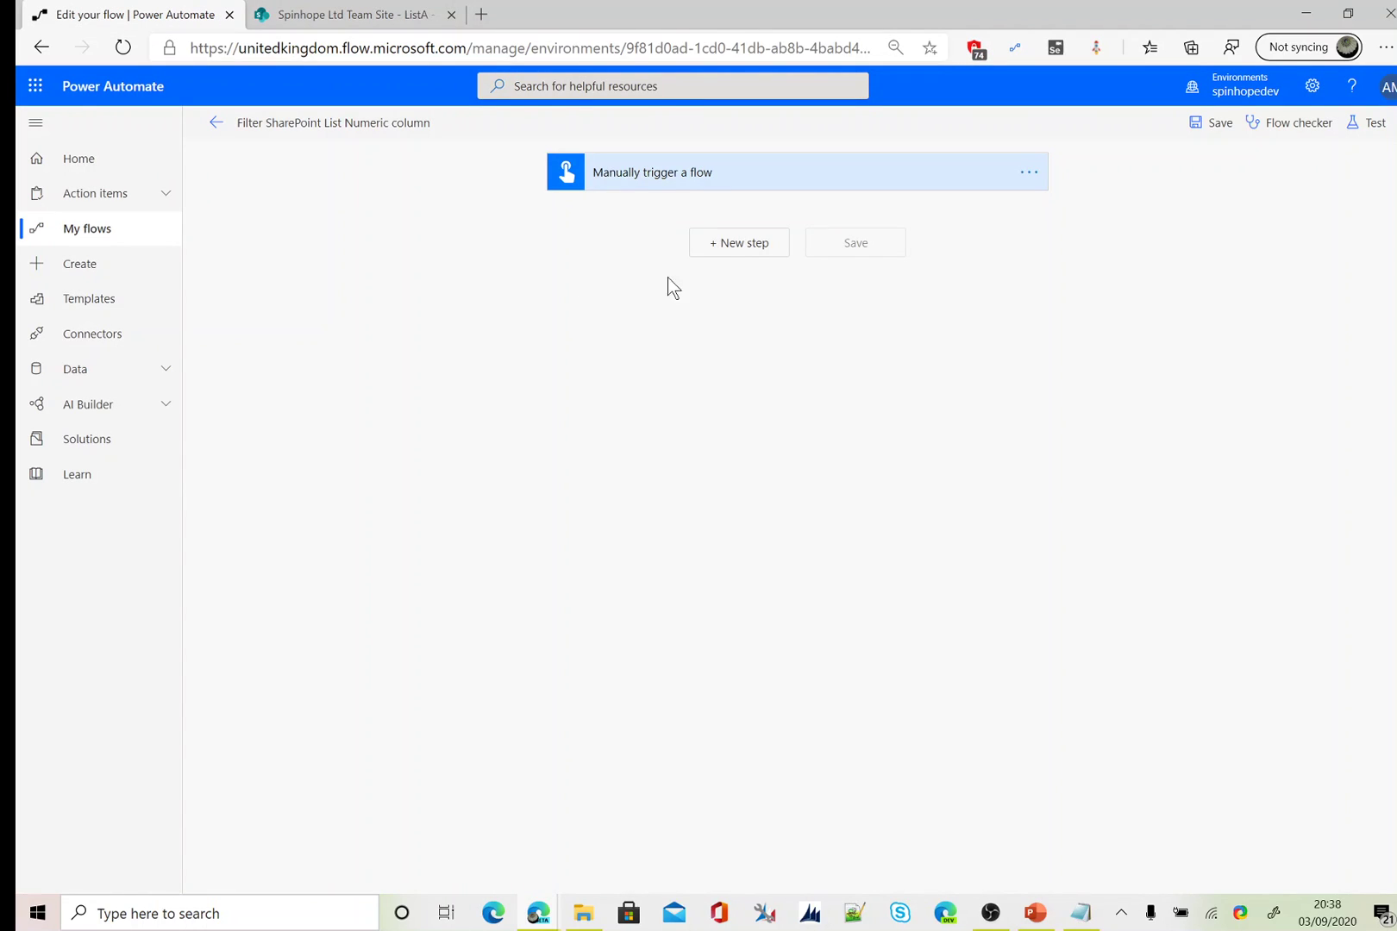
{"action": "left_click", "coordinate": [716, 247]}
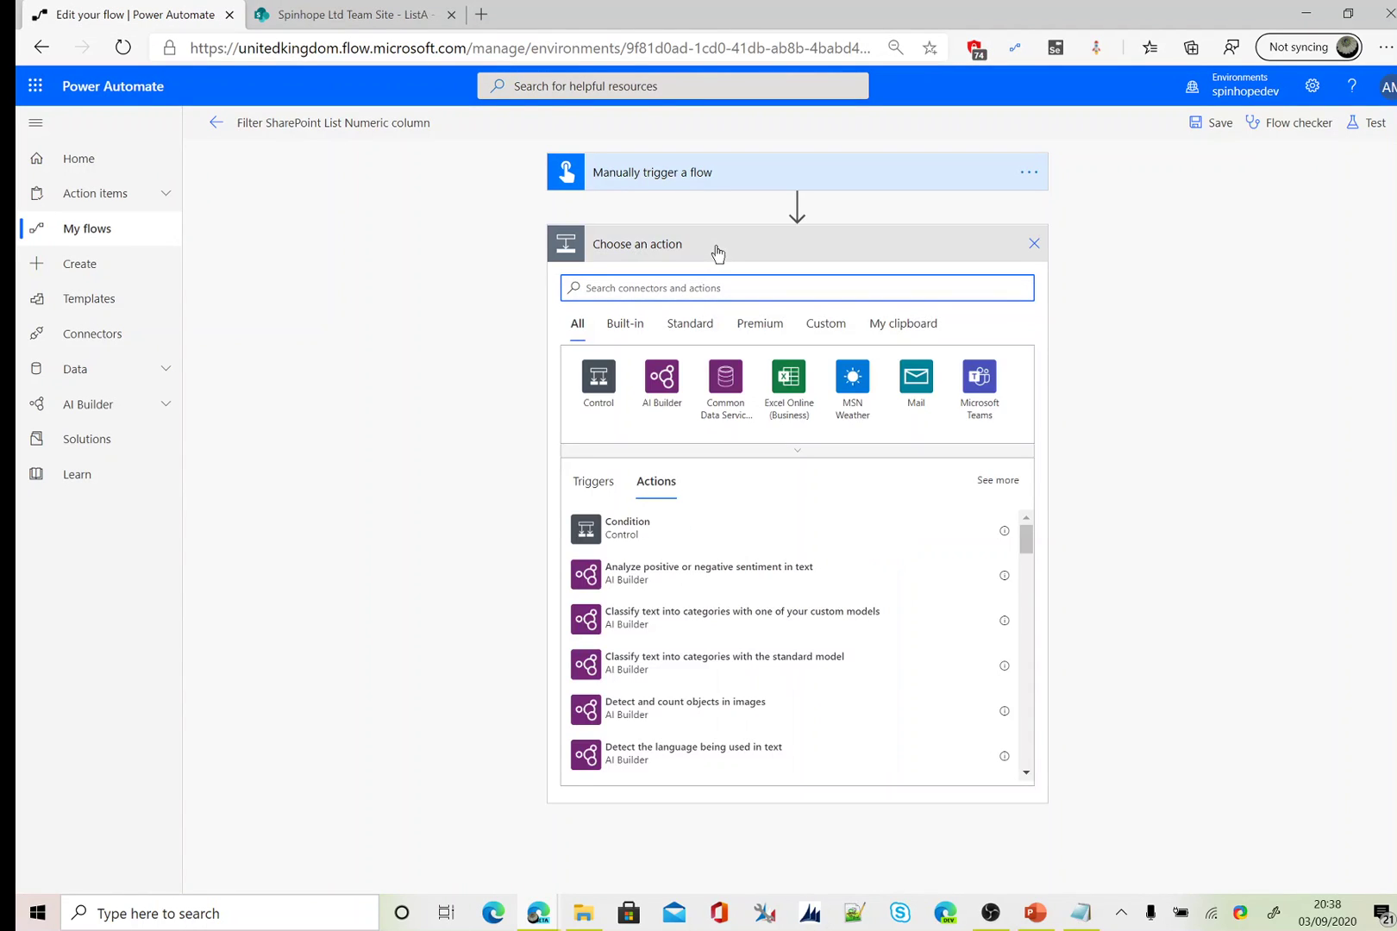
{"action": "type", "text": "sharepoin"}
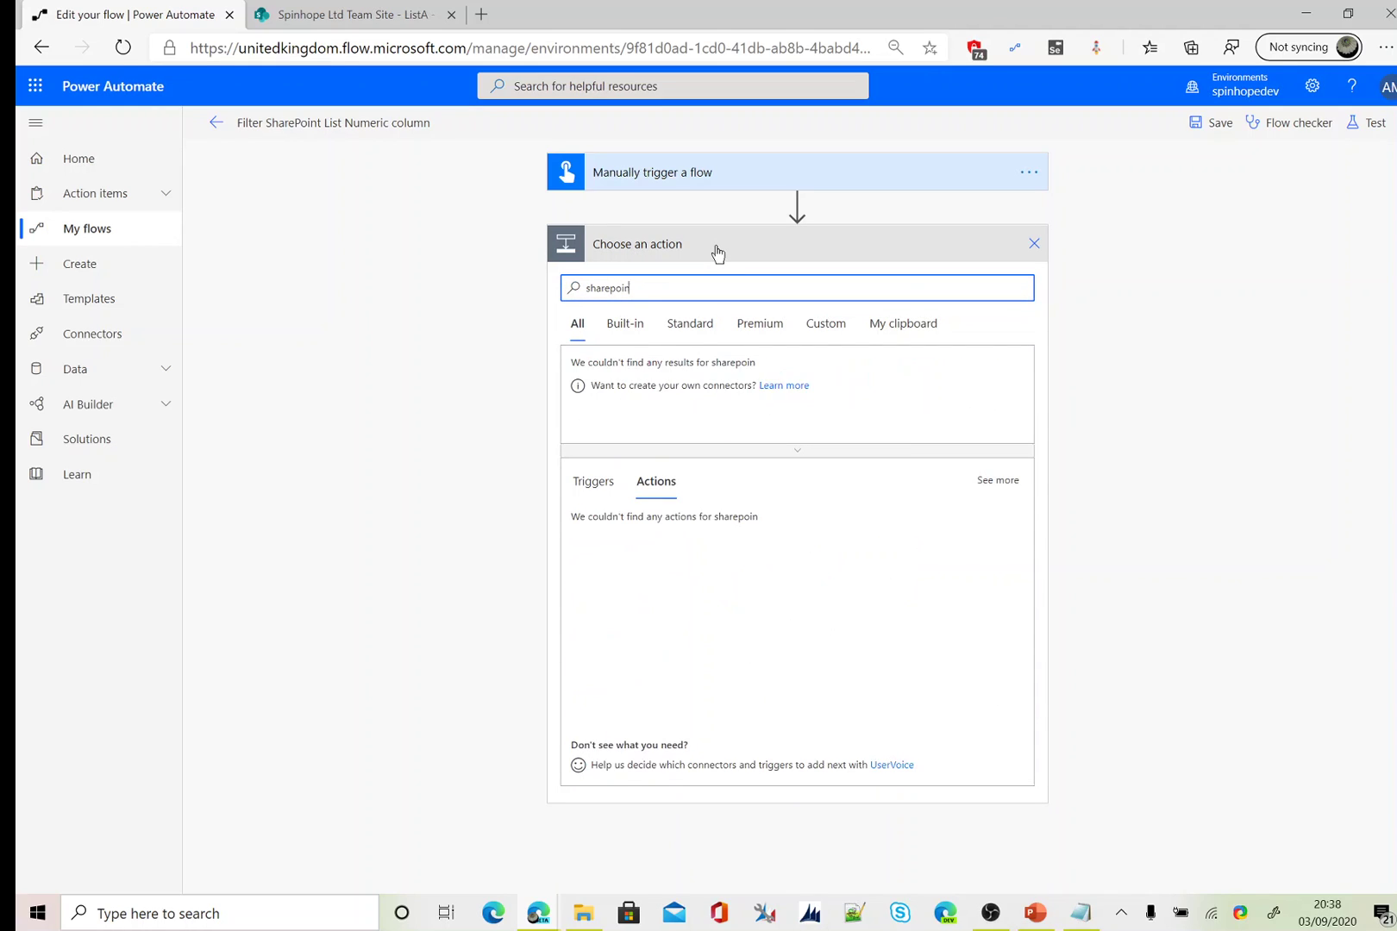
{"action": "type", "text": "t"}
{"action": "left_click", "coordinate": [614, 399]}
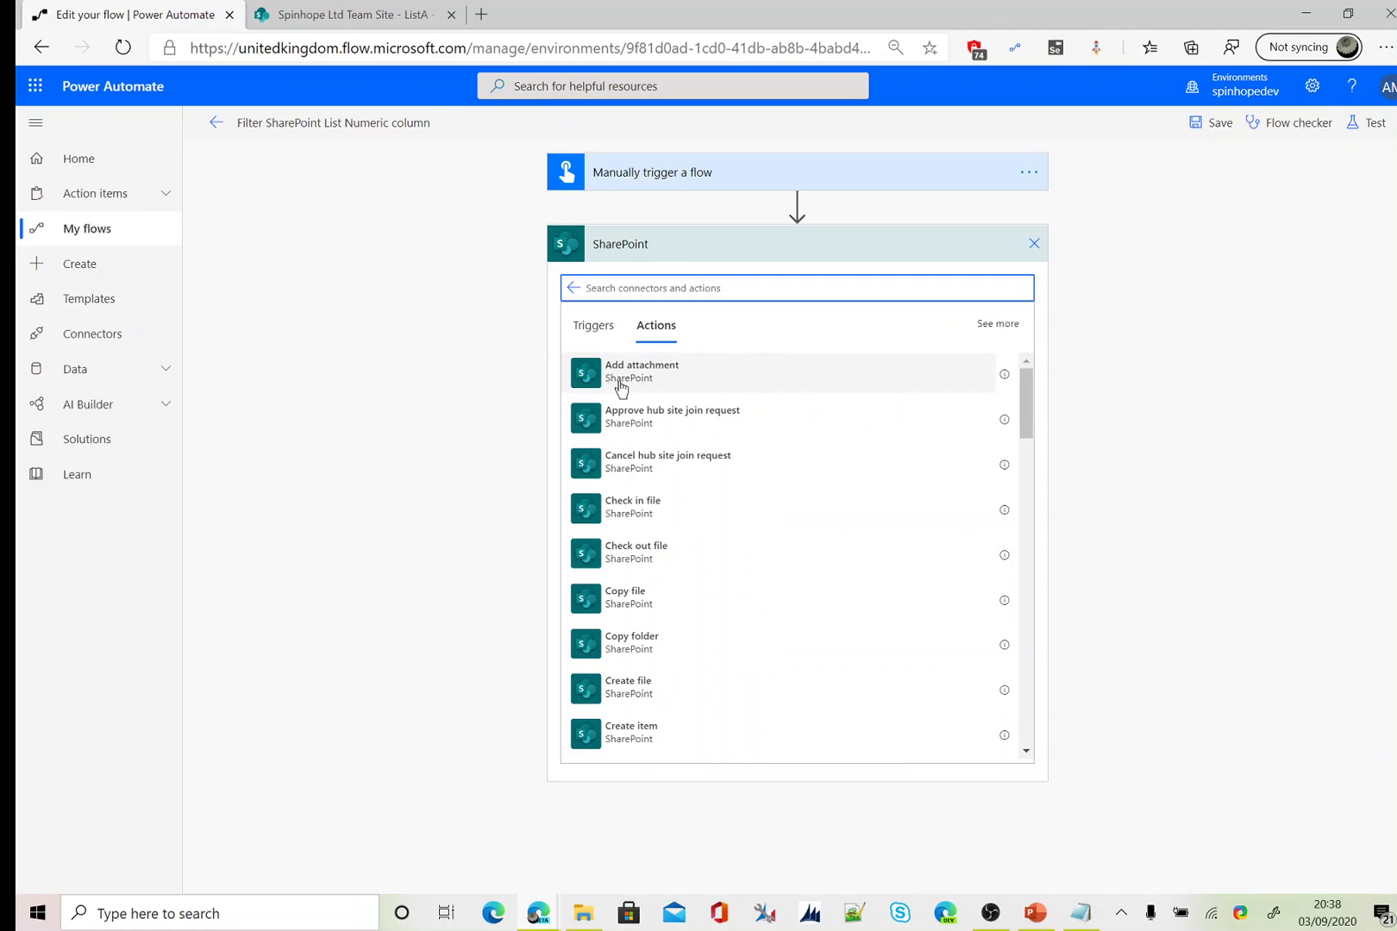
{"action": "type", "text": "get "}
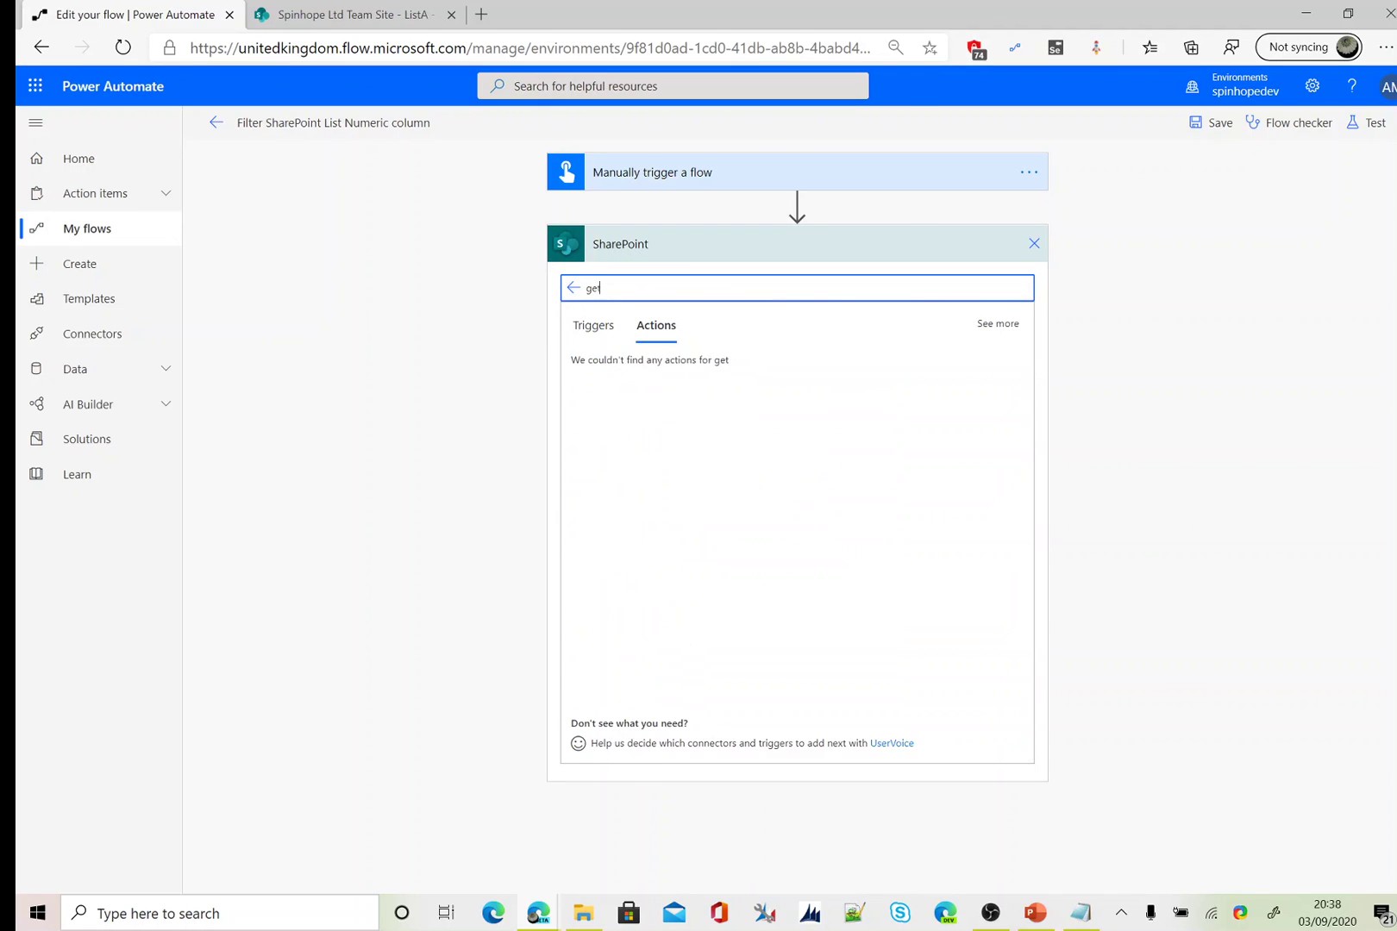
{"action": "type", "text": "items"}
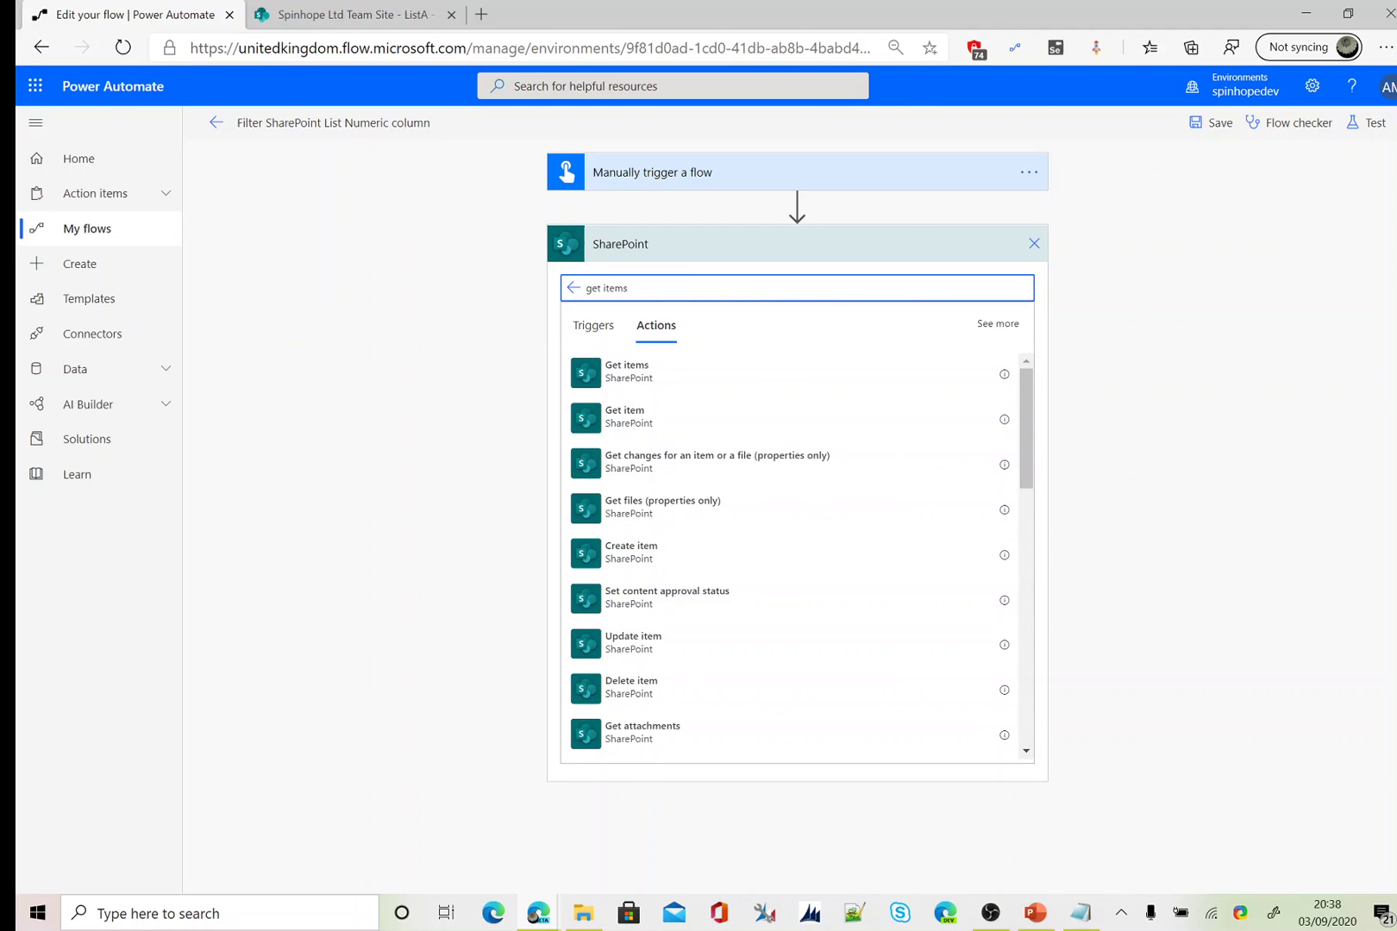
- Add Get items for Spinhope Ltd Team Site and ListA, with advanced options expanded
{"action": "left_click", "coordinate": [652, 383]}
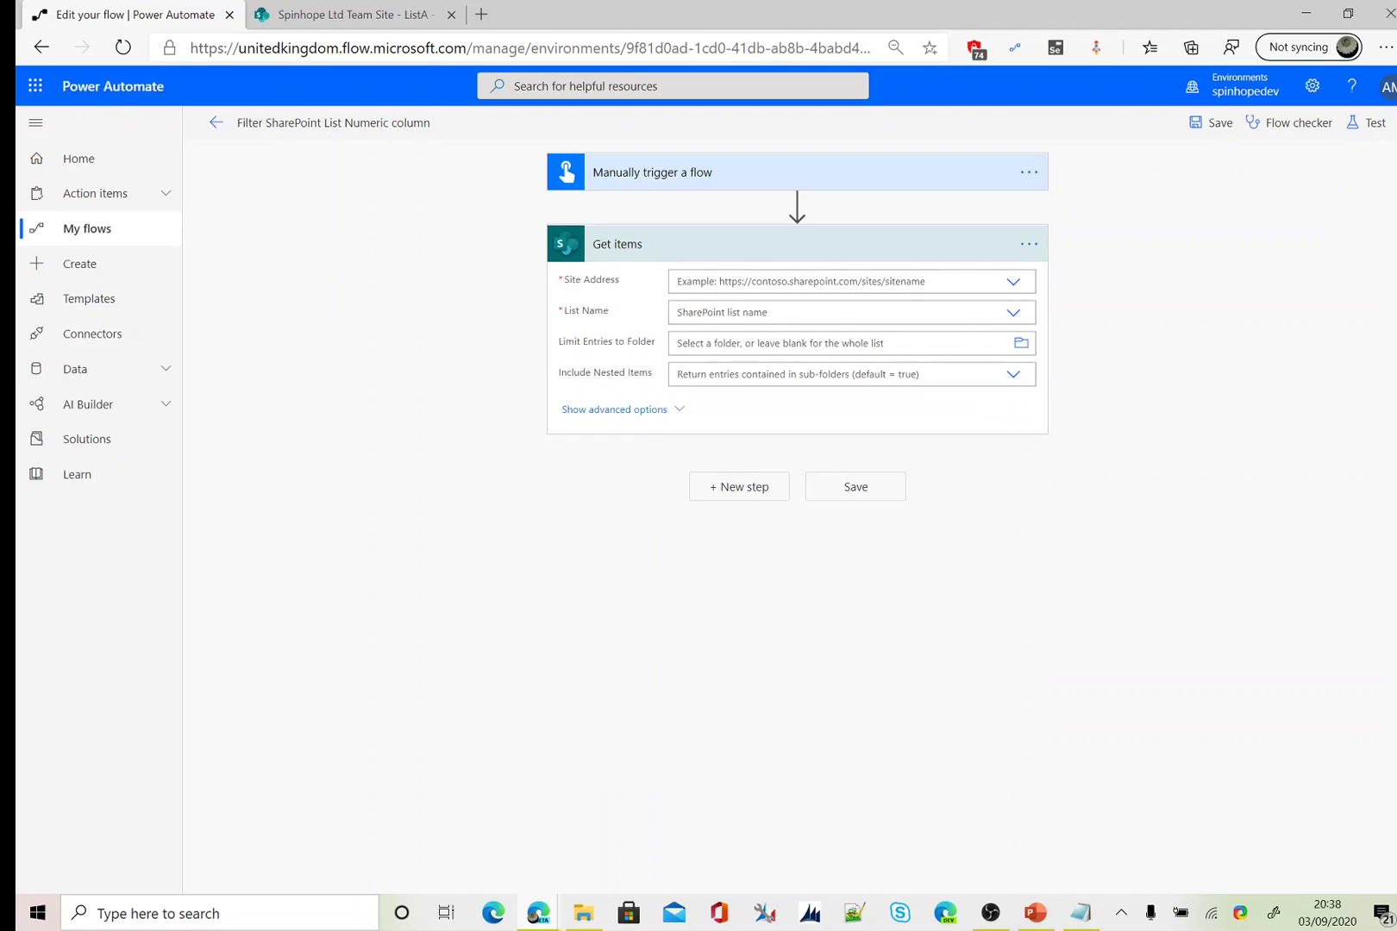
{"action": "left_click", "coordinate": [1012, 282]}
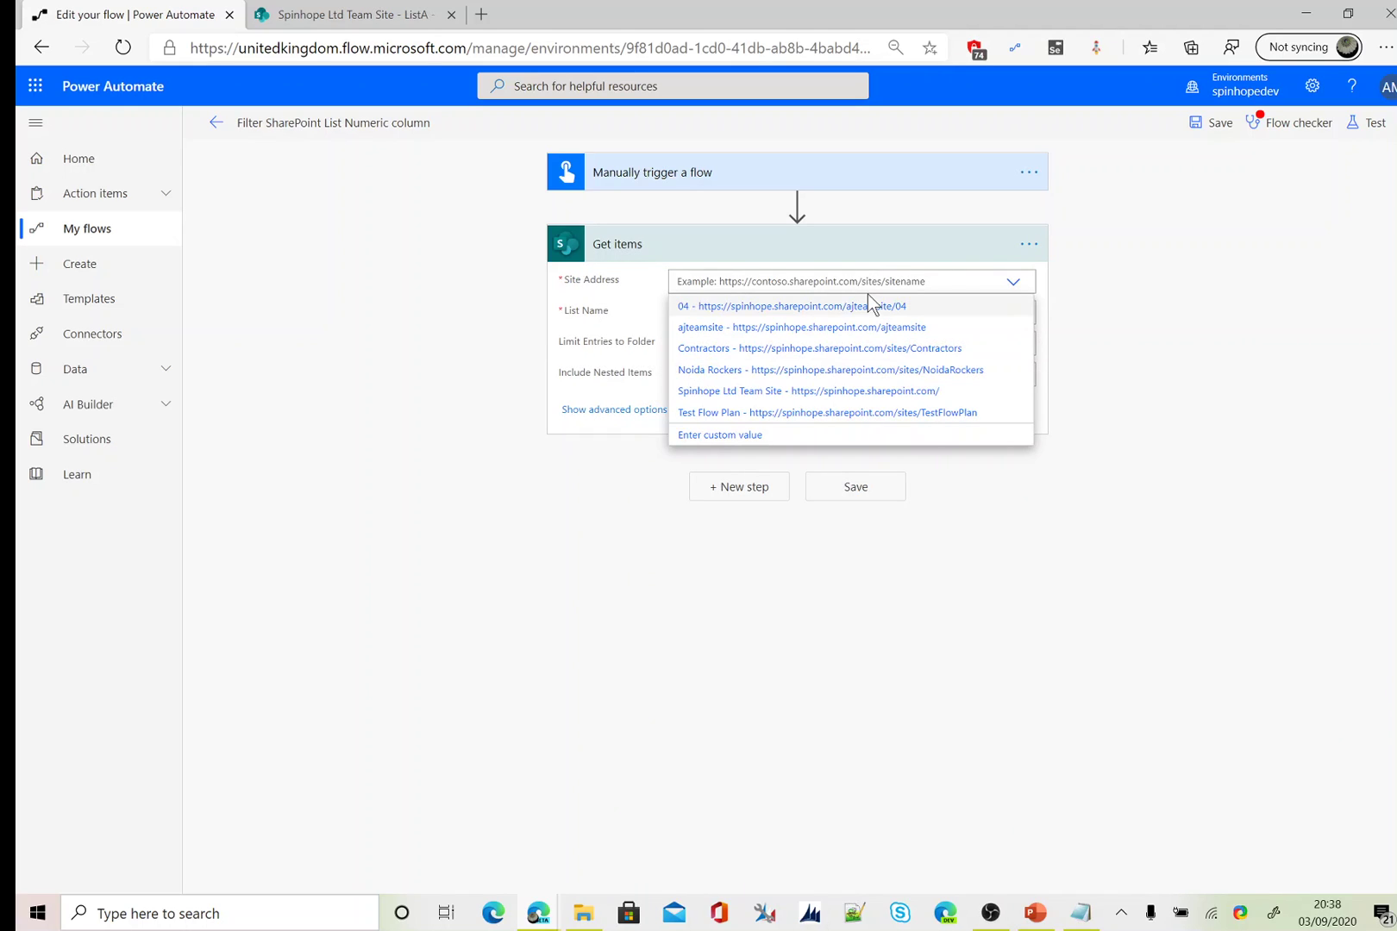
{"action": "left_click", "coordinate": [881, 397]}
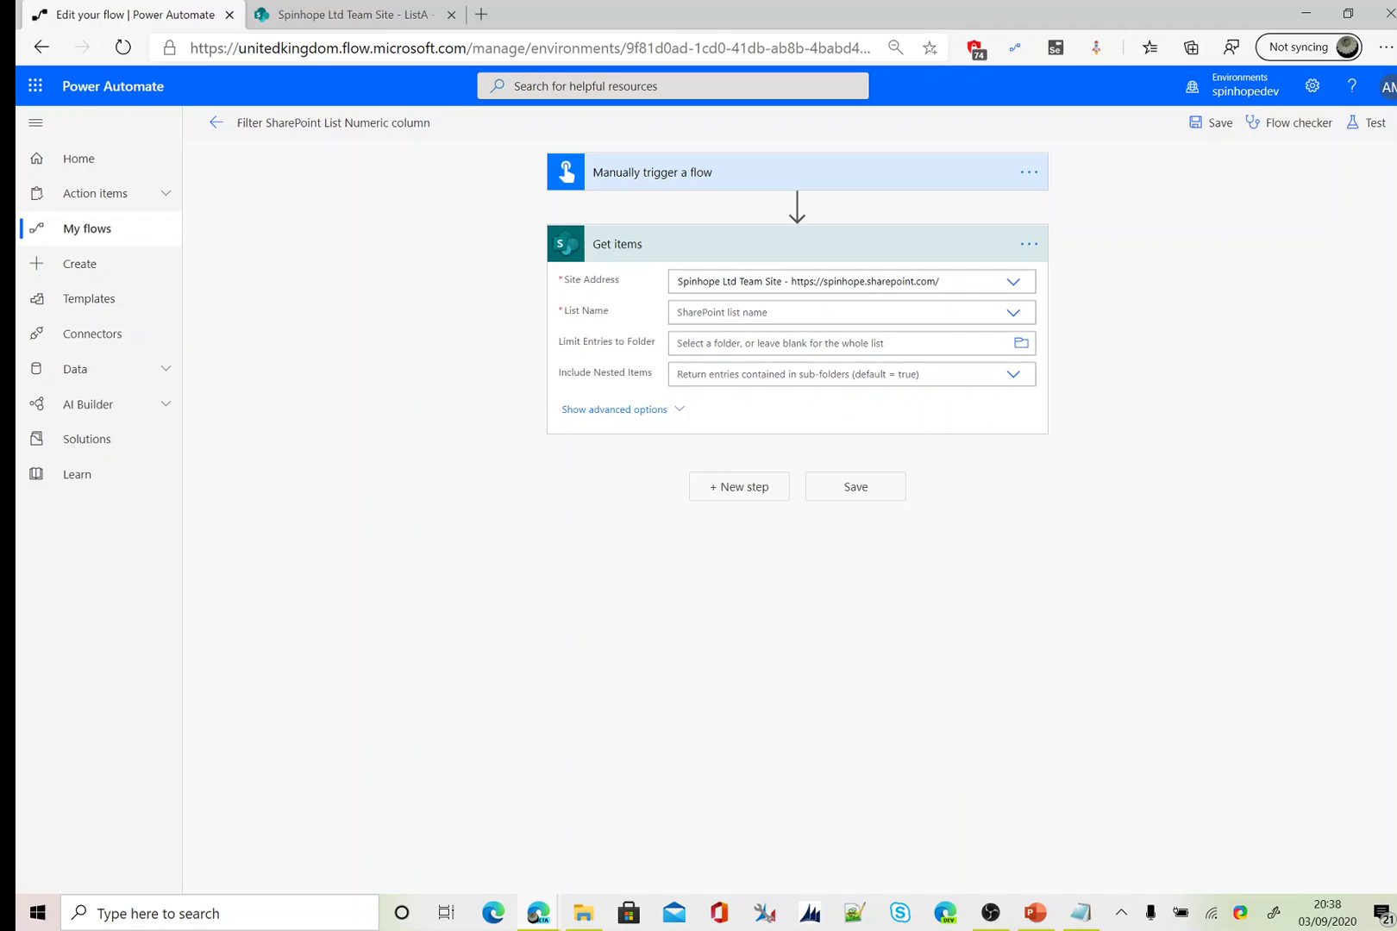
{"action": "left_click", "coordinate": [1010, 314]}
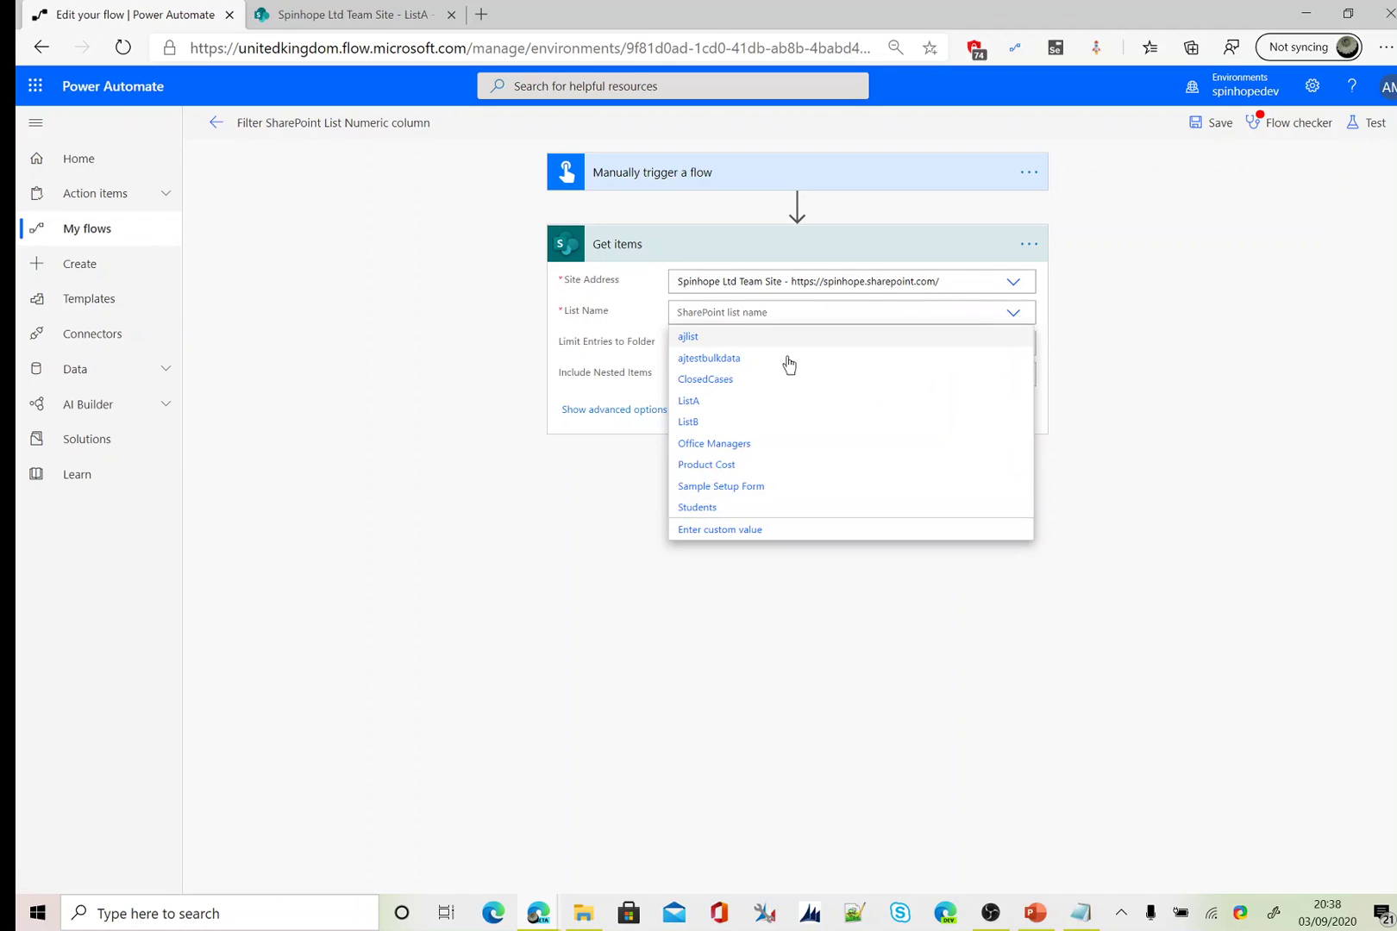
{"action": "left_click", "coordinate": [718, 401]}
{"action": "left_click", "coordinate": [670, 411]}
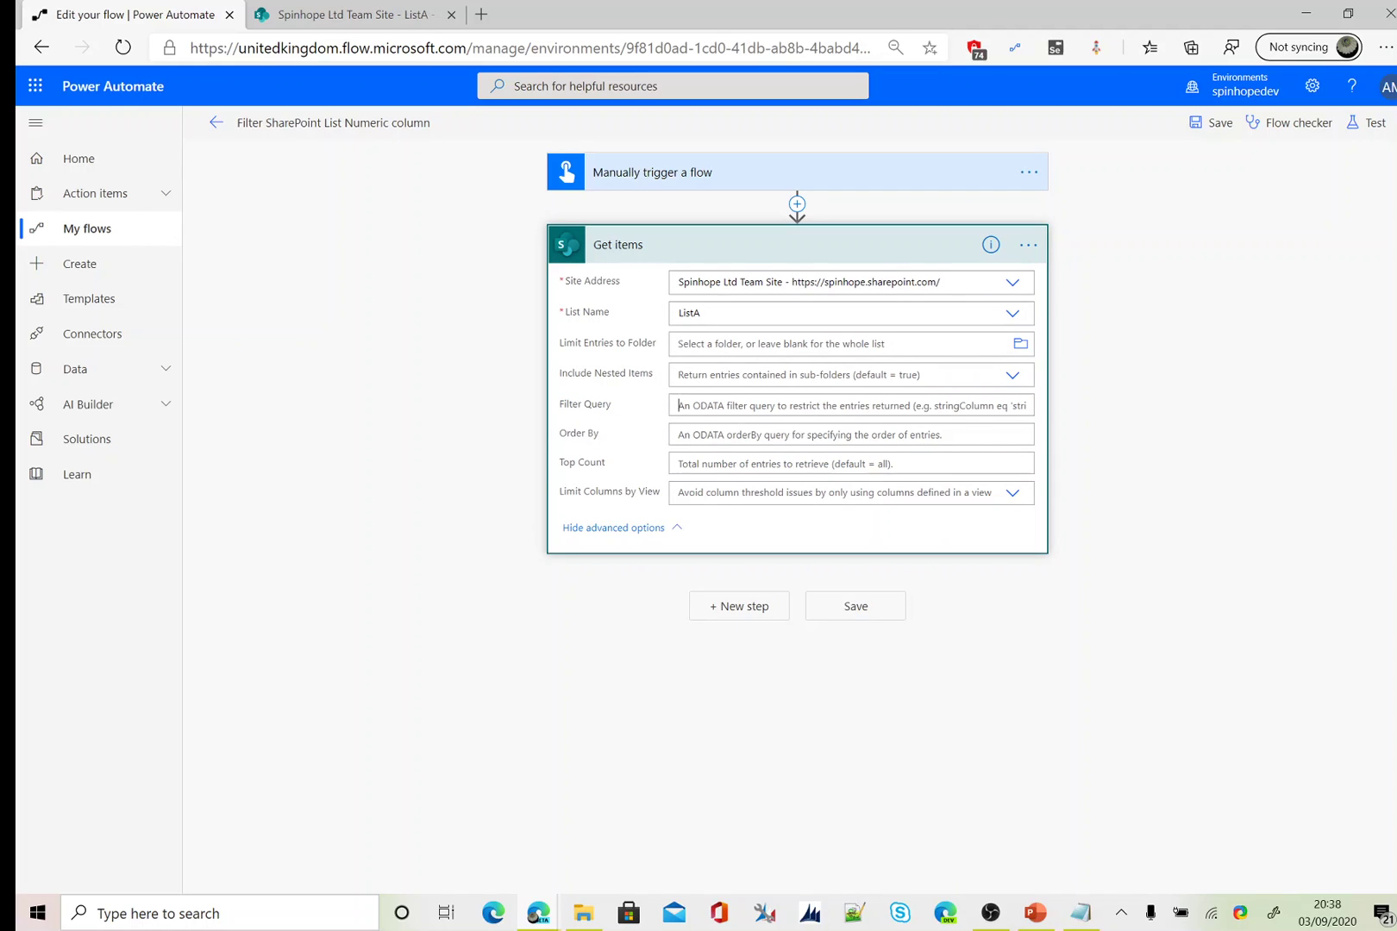
{"action": "type", "text": "ItemNumber"}
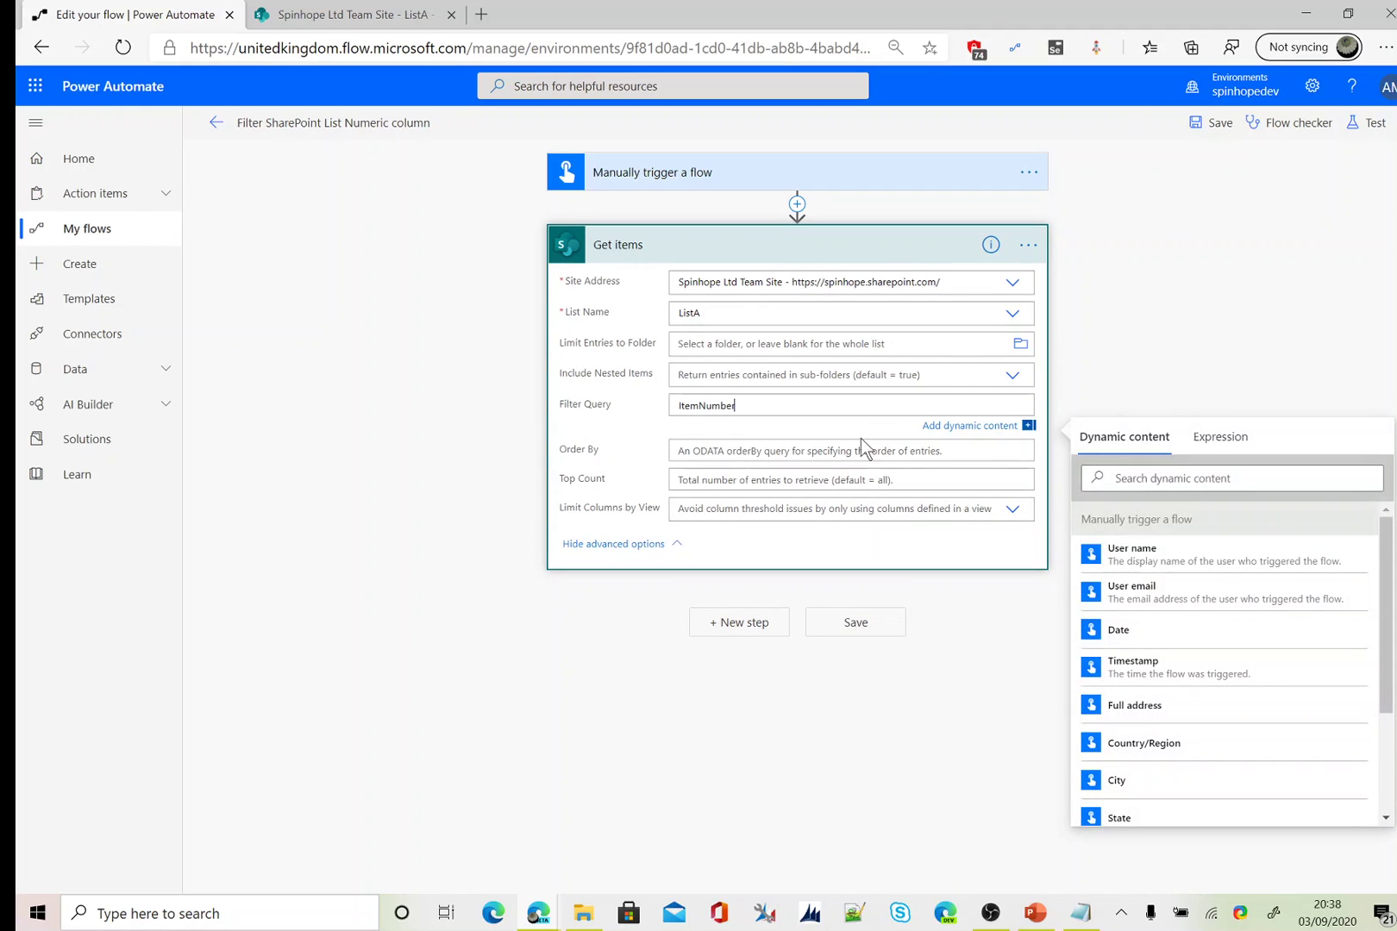
{"action": "type", "text": " eq "}
{"action": "type", "text": "30"}
- Switch back to the ListA tab in SharePoint
{"action": "left_click", "coordinate": [320, 16]}
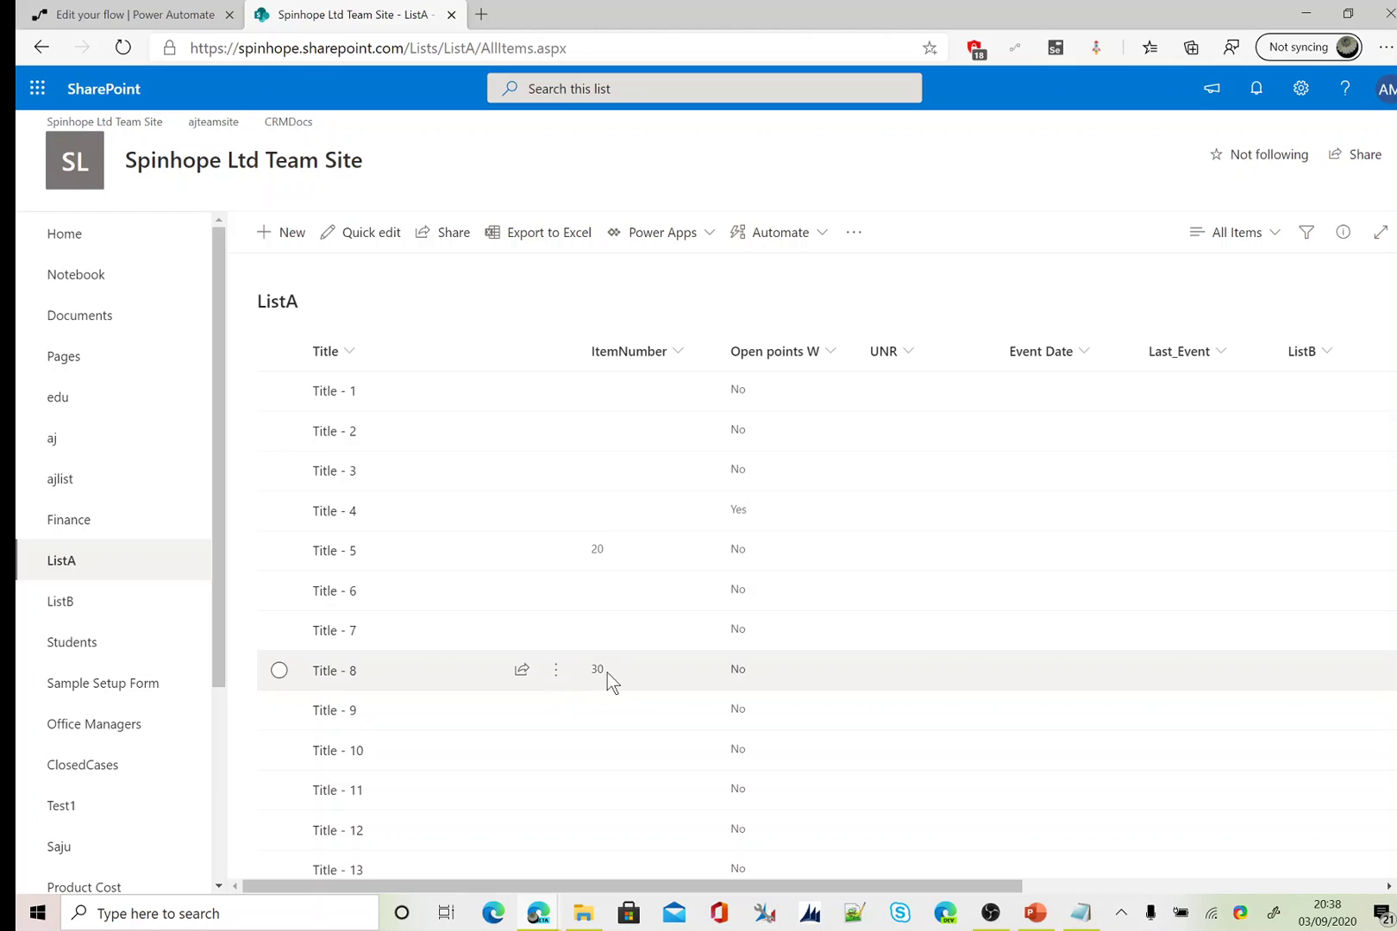
- Return to the 'Edit your flow | Power Automate' tab
{"action": "left_click", "coordinate": [174, 15]}
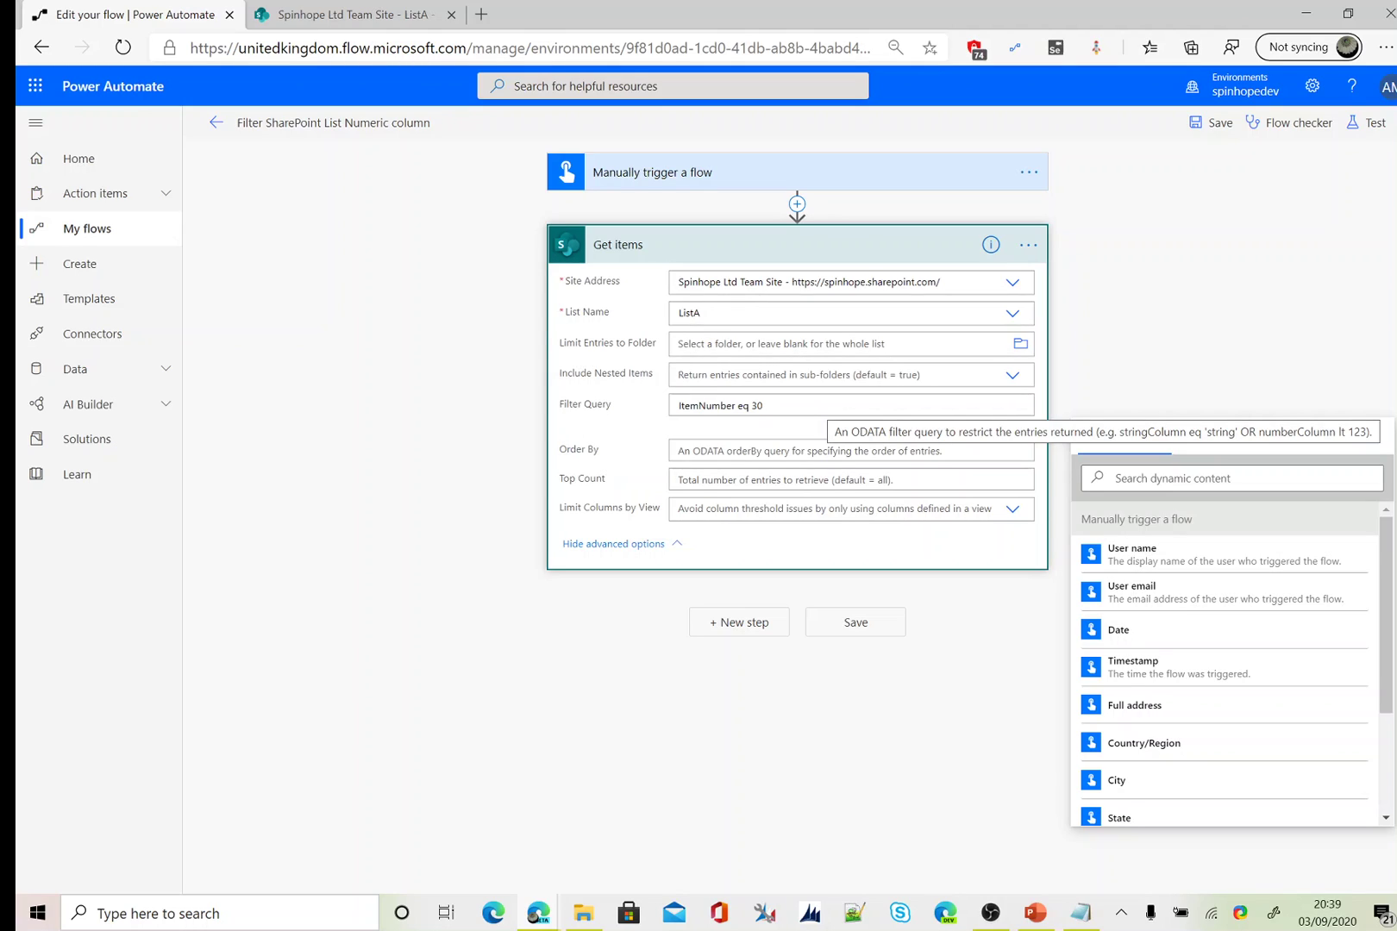
- Add a Compose action as a new step after Get items
{"action": "left_click", "coordinate": [738, 622]}
{"action": "type", "text": "com"}
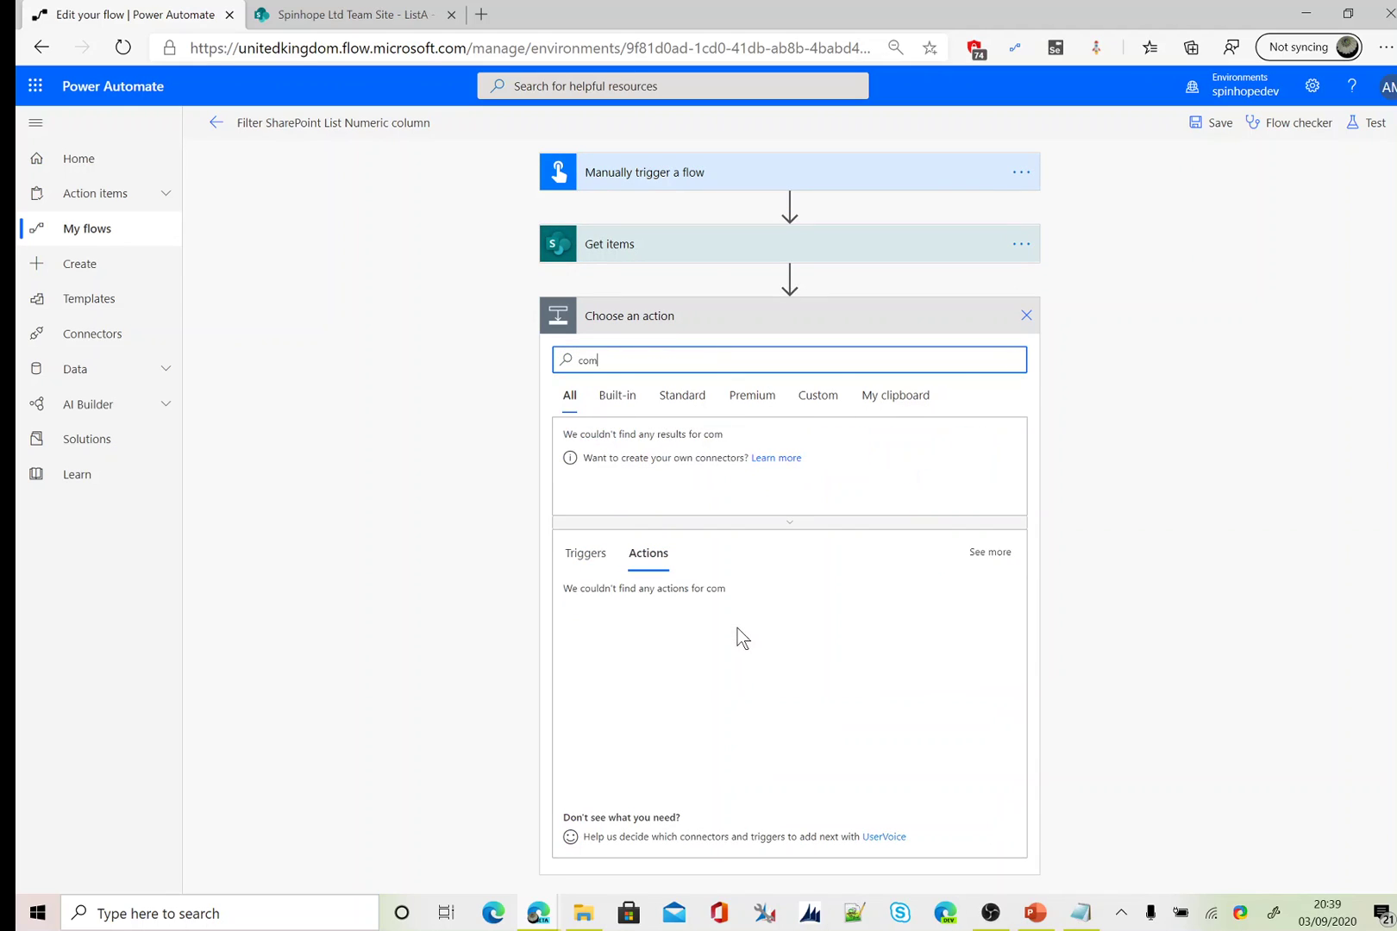
{"action": "type", "text": "pose"}
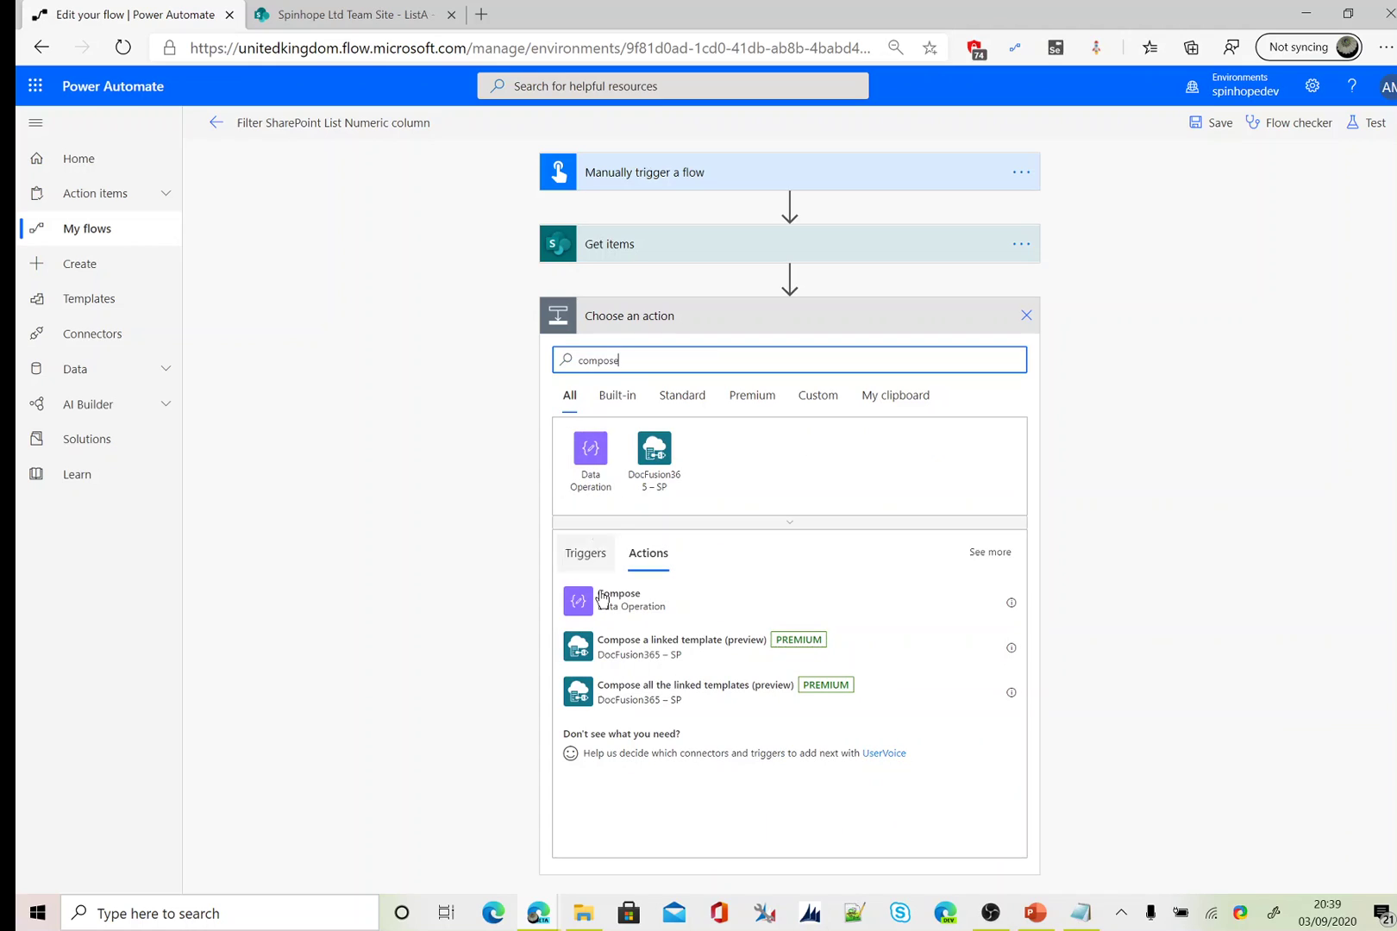
{"action": "left_click", "coordinate": [606, 609]}
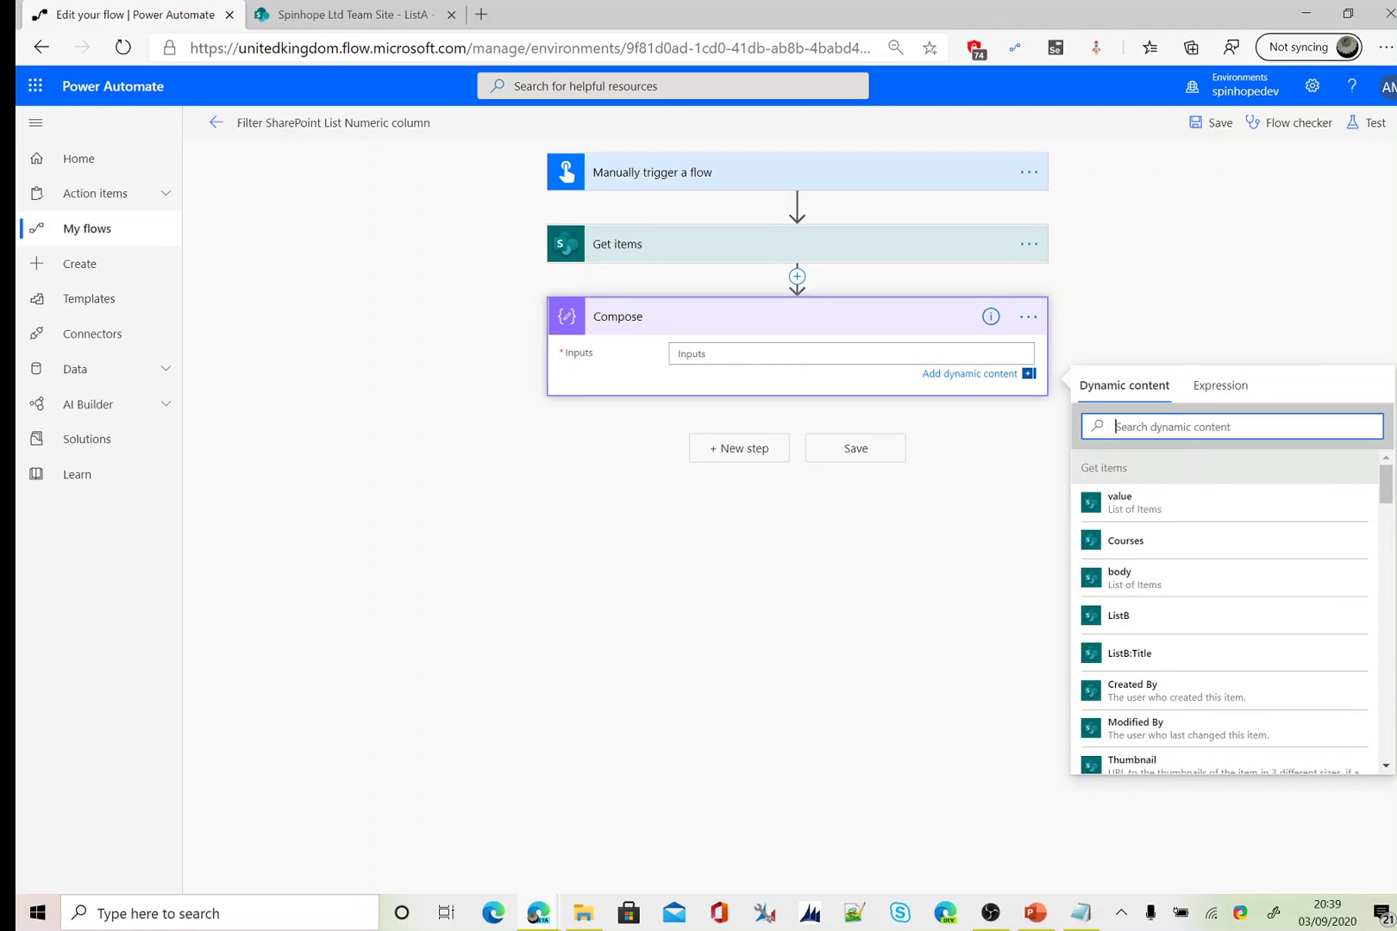
{"action": "type", "text": "titl"}
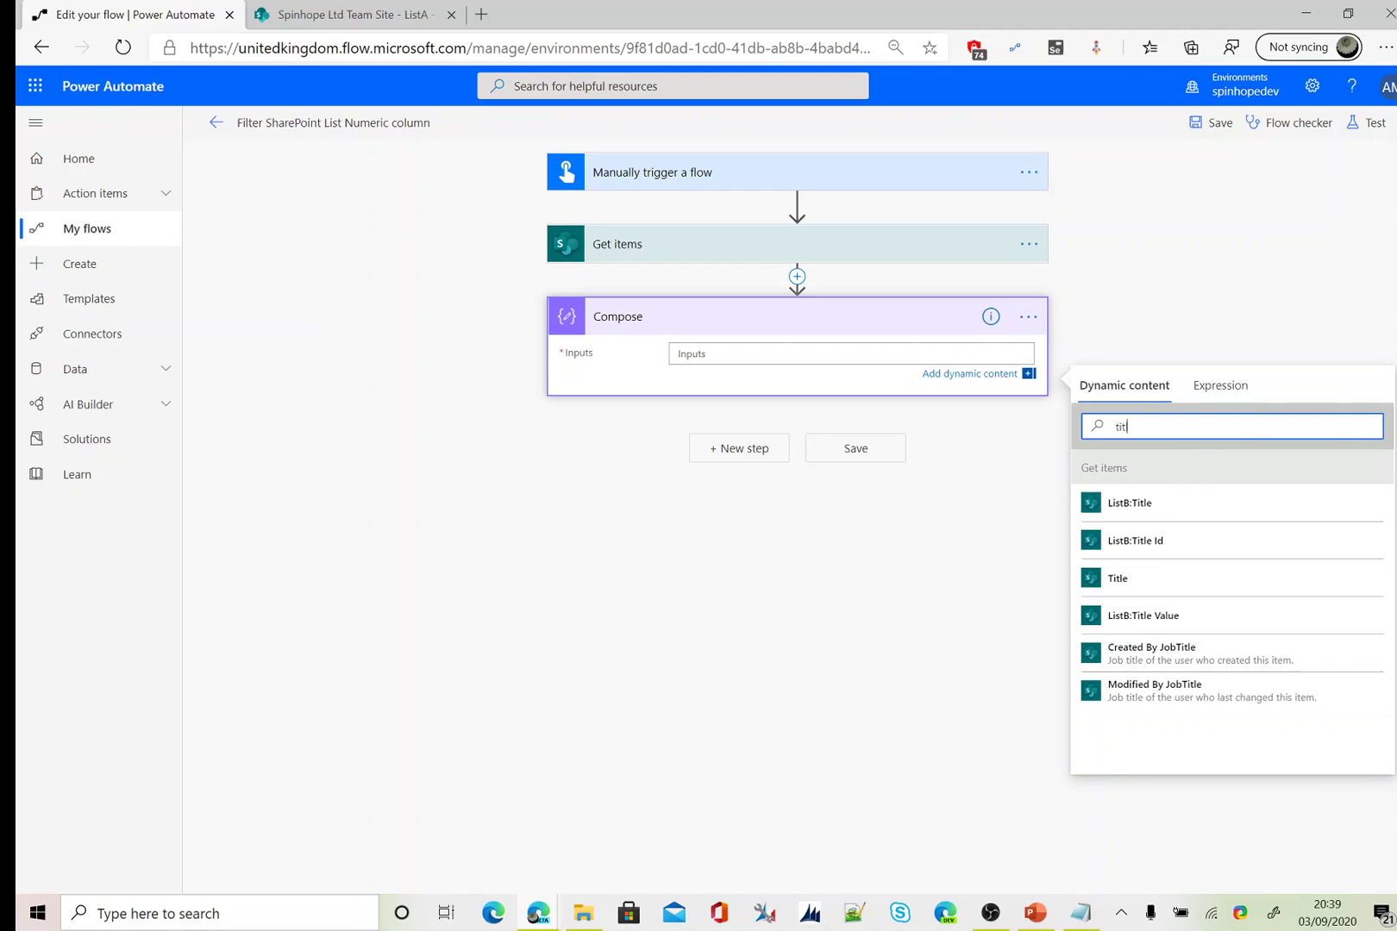
{"action": "type", "text": "e"}
- Fill Compose inputs with dynamic Title, a '-', and dynamic ItemNumber, then save the flow
{"action": "left_click", "coordinate": [1132, 581]}
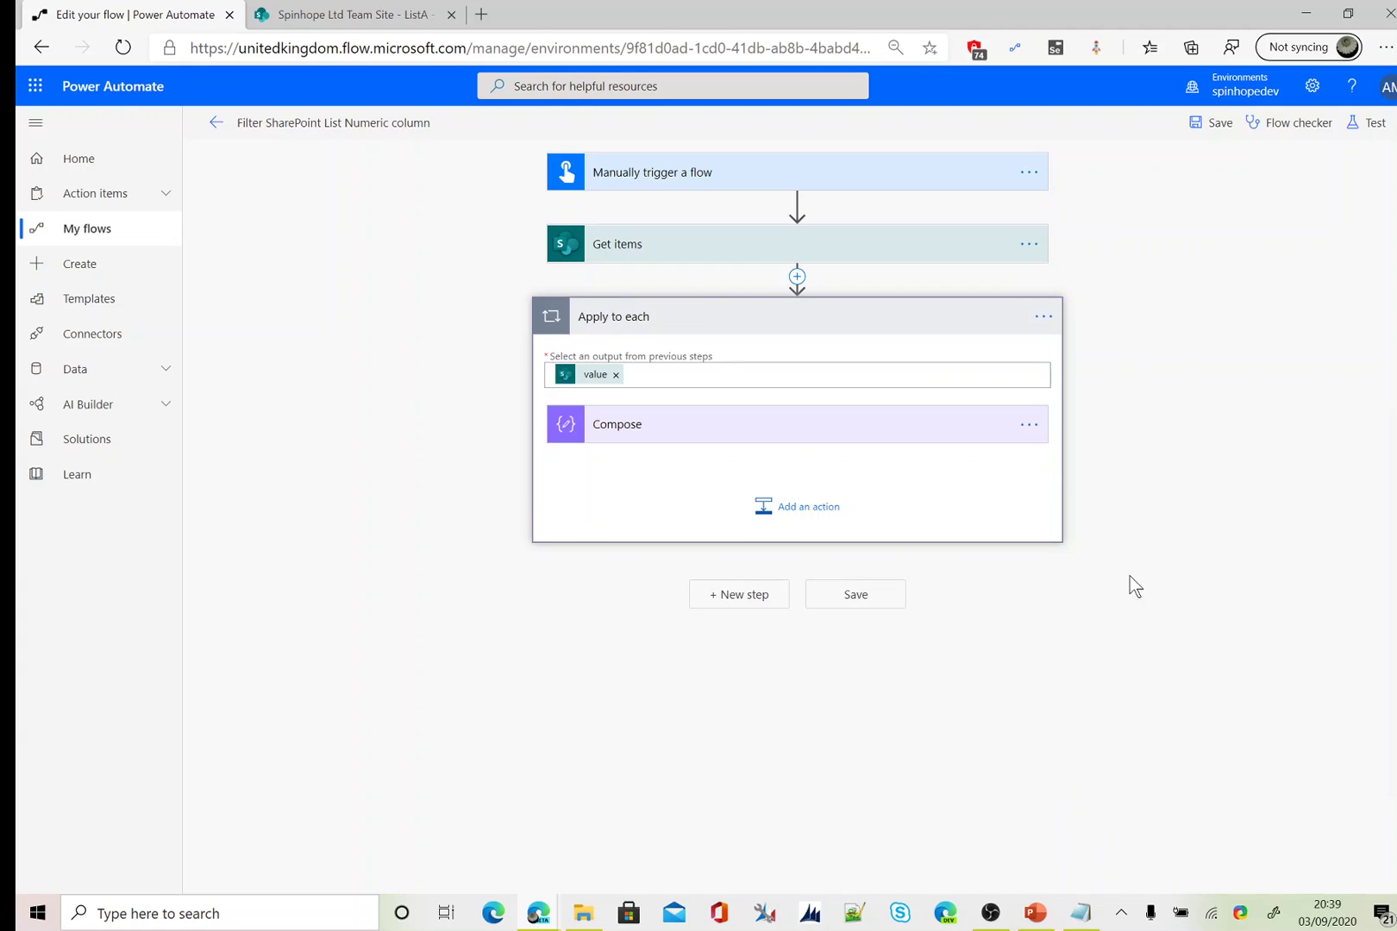
{"action": "left_click", "coordinate": [730, 434]}
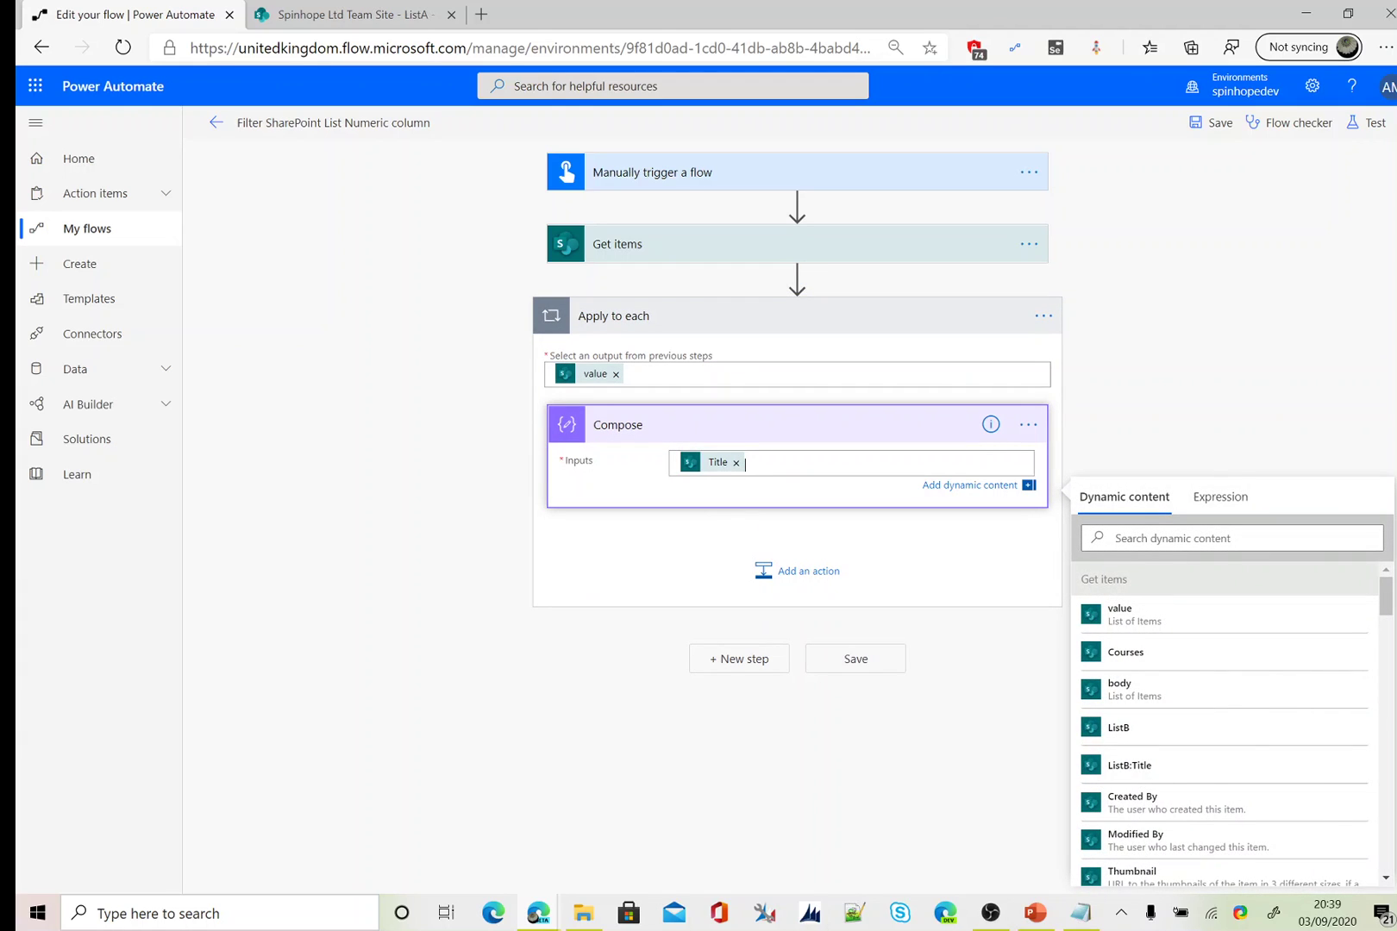
{"action": "type", "text": "-"}
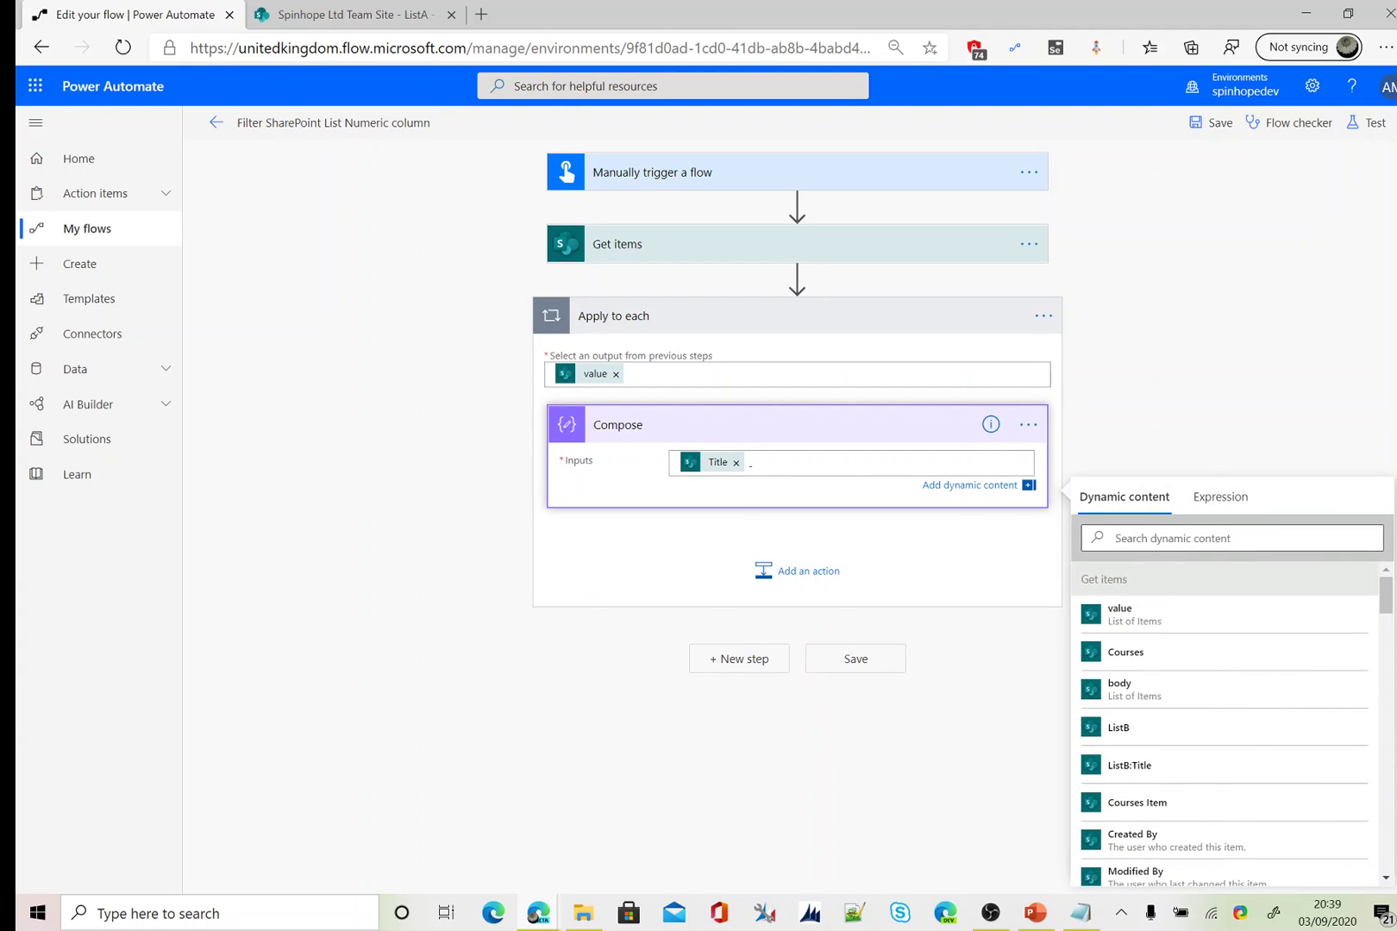
{"action": "left_click", "coordinate": [1200, 537]}
{"action": "type", "text": "ItemNumber"}
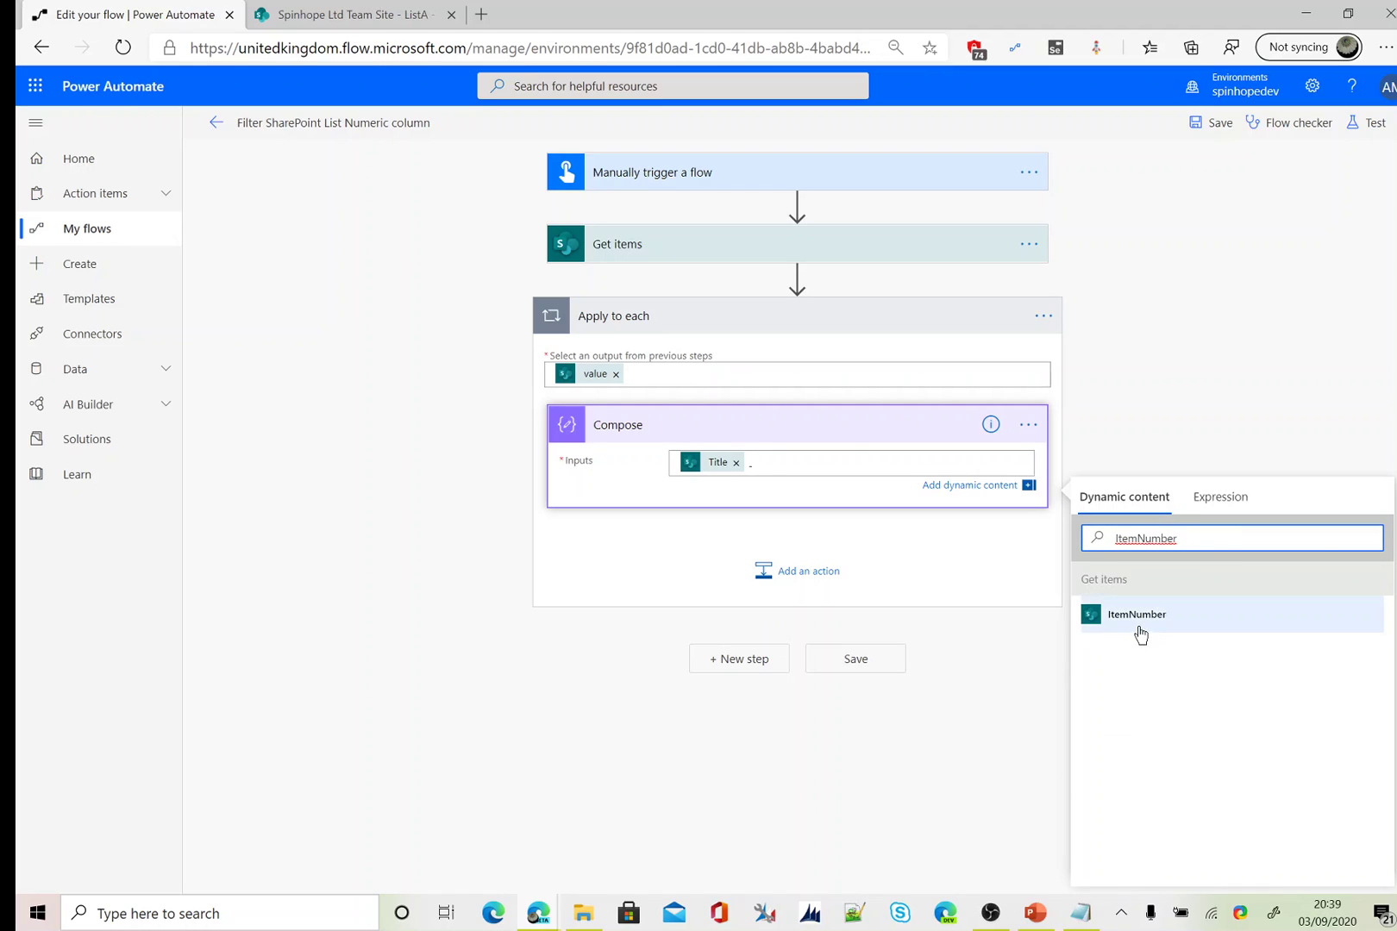
{"action": "left_click", "coordinate": [1138, 623]}
{"action": "left_click", "coordinate": [1163, 424]}
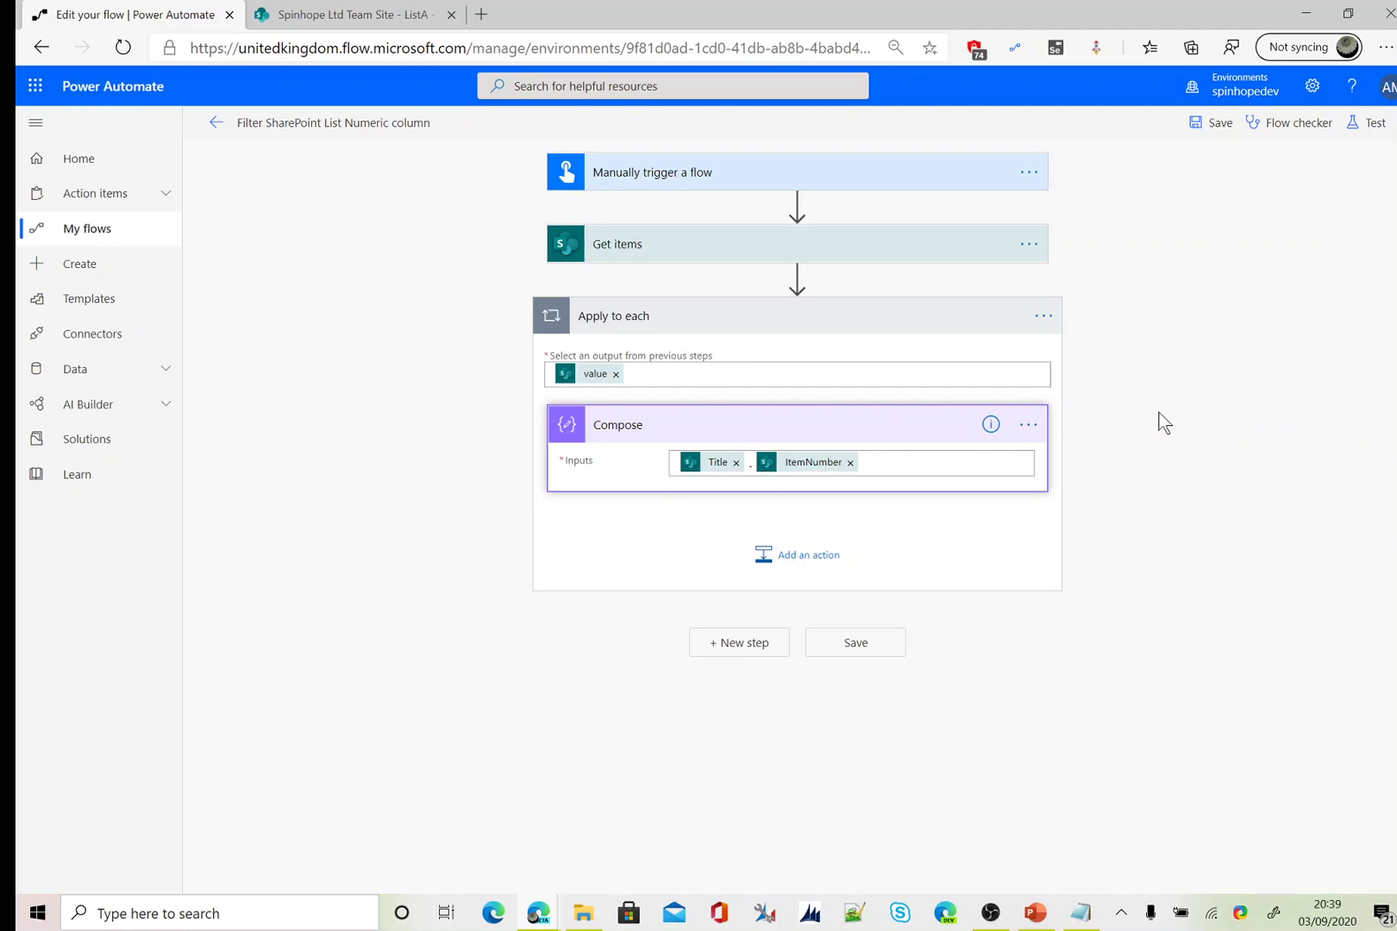
{"action": "left_click", "coordinate": [1206, 123]}
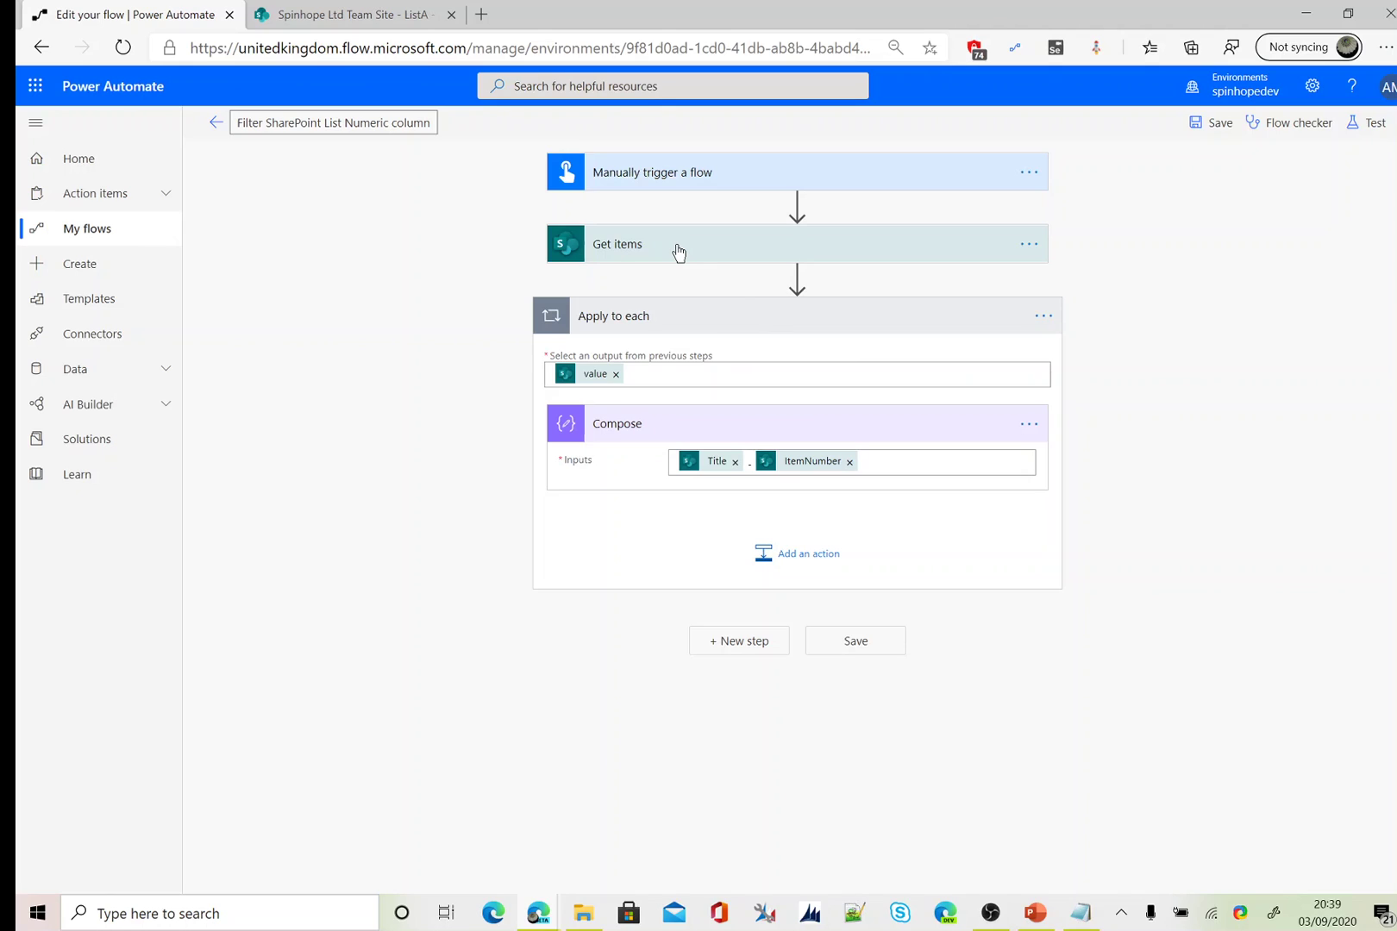
- Test the flow manually with 'I'll perform the trigger action', run it, and click Done
{"action": "left_click", "coordinate": [1371, 130]}
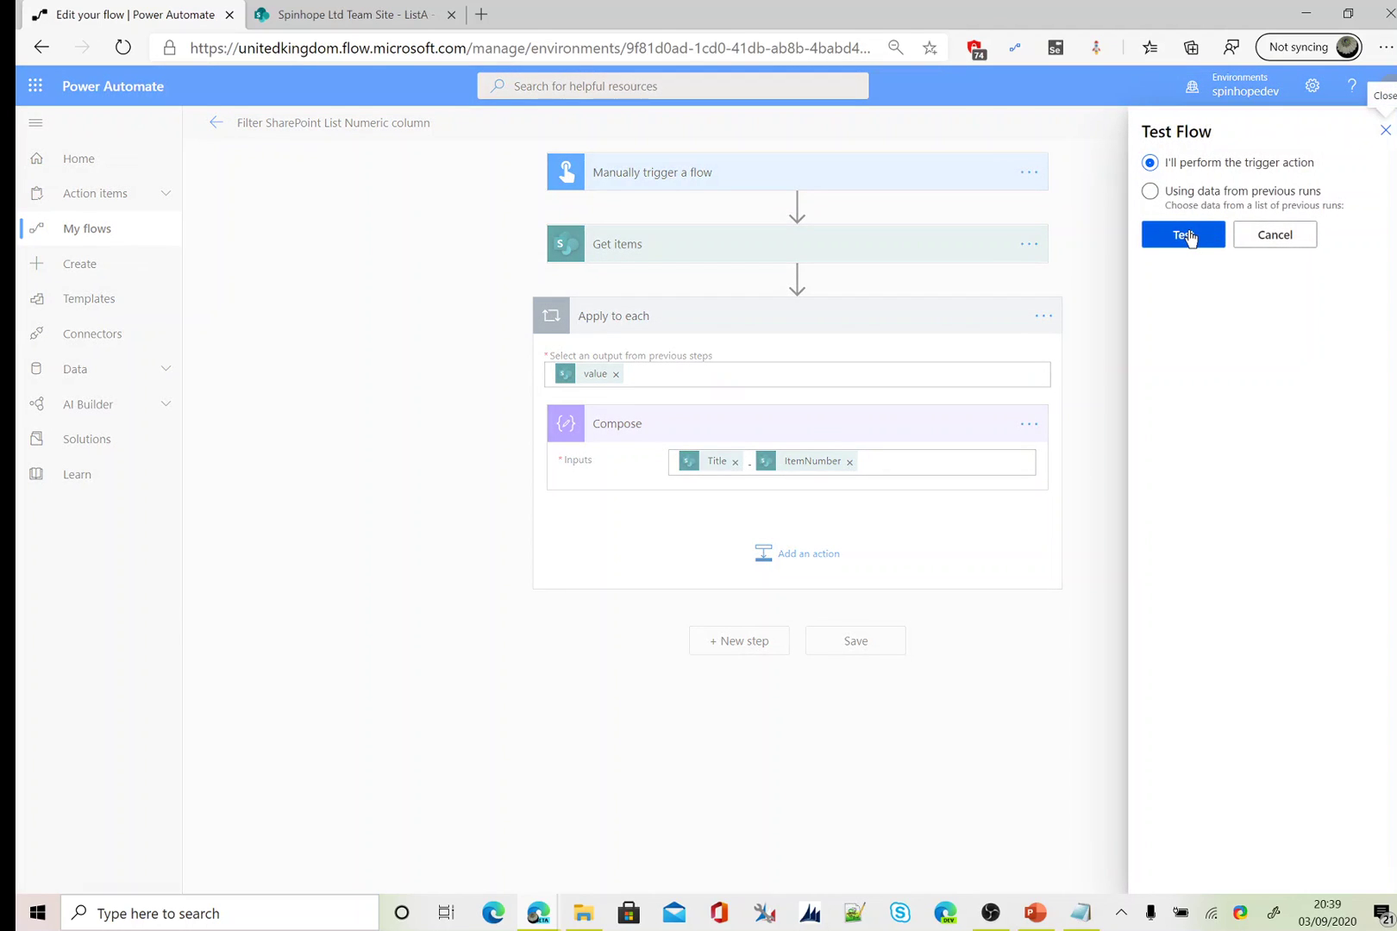
{"action": "left_click", "coordinate": [1186, 236]}
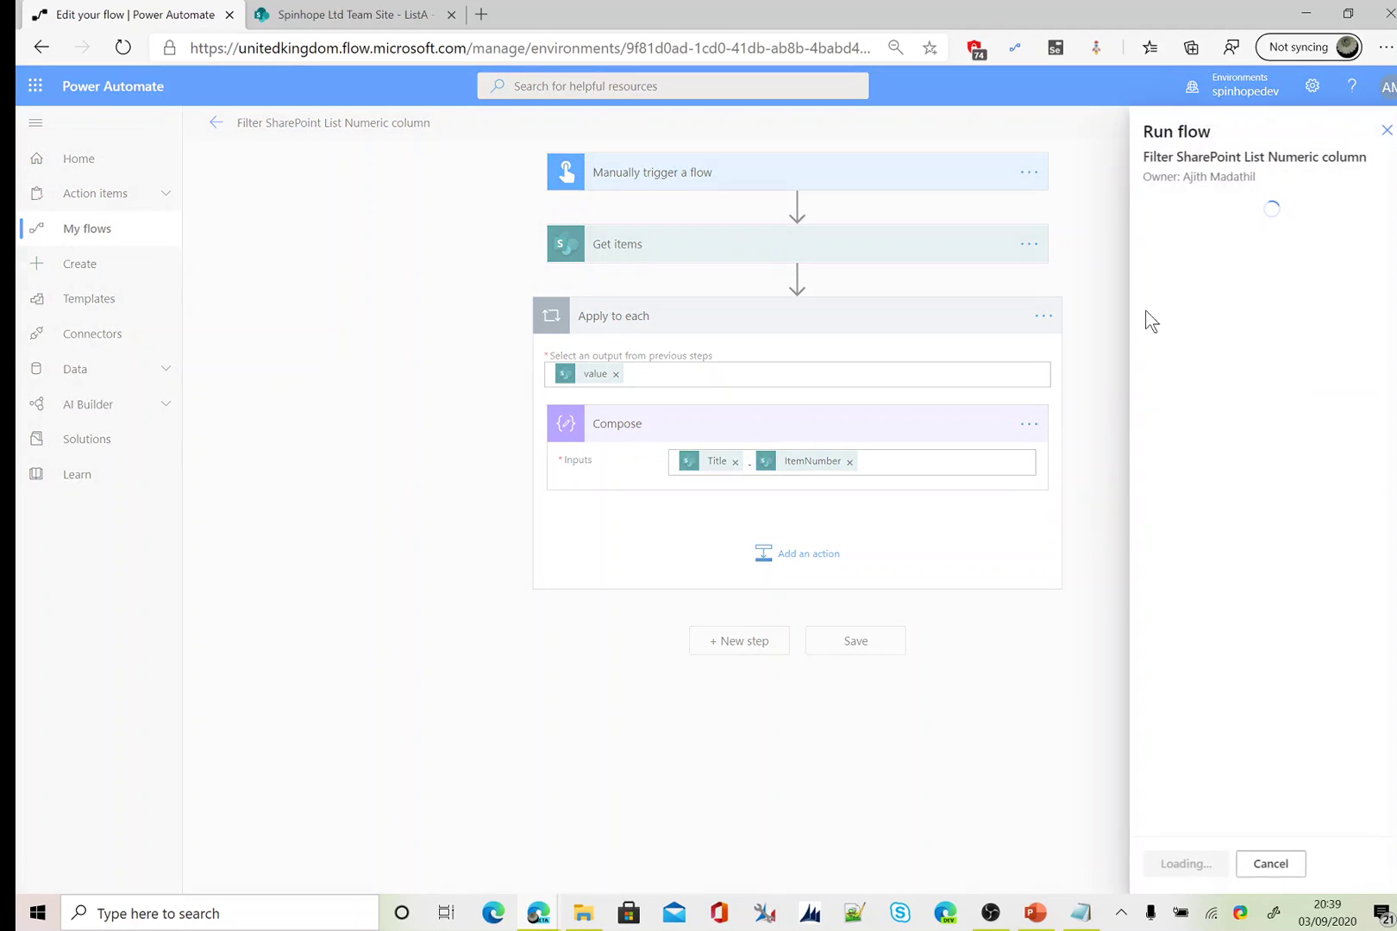
{"action": "left_click", "coordinate": [1190, 870]}
{"action": "left_click", "coordinate": [339, 16]}
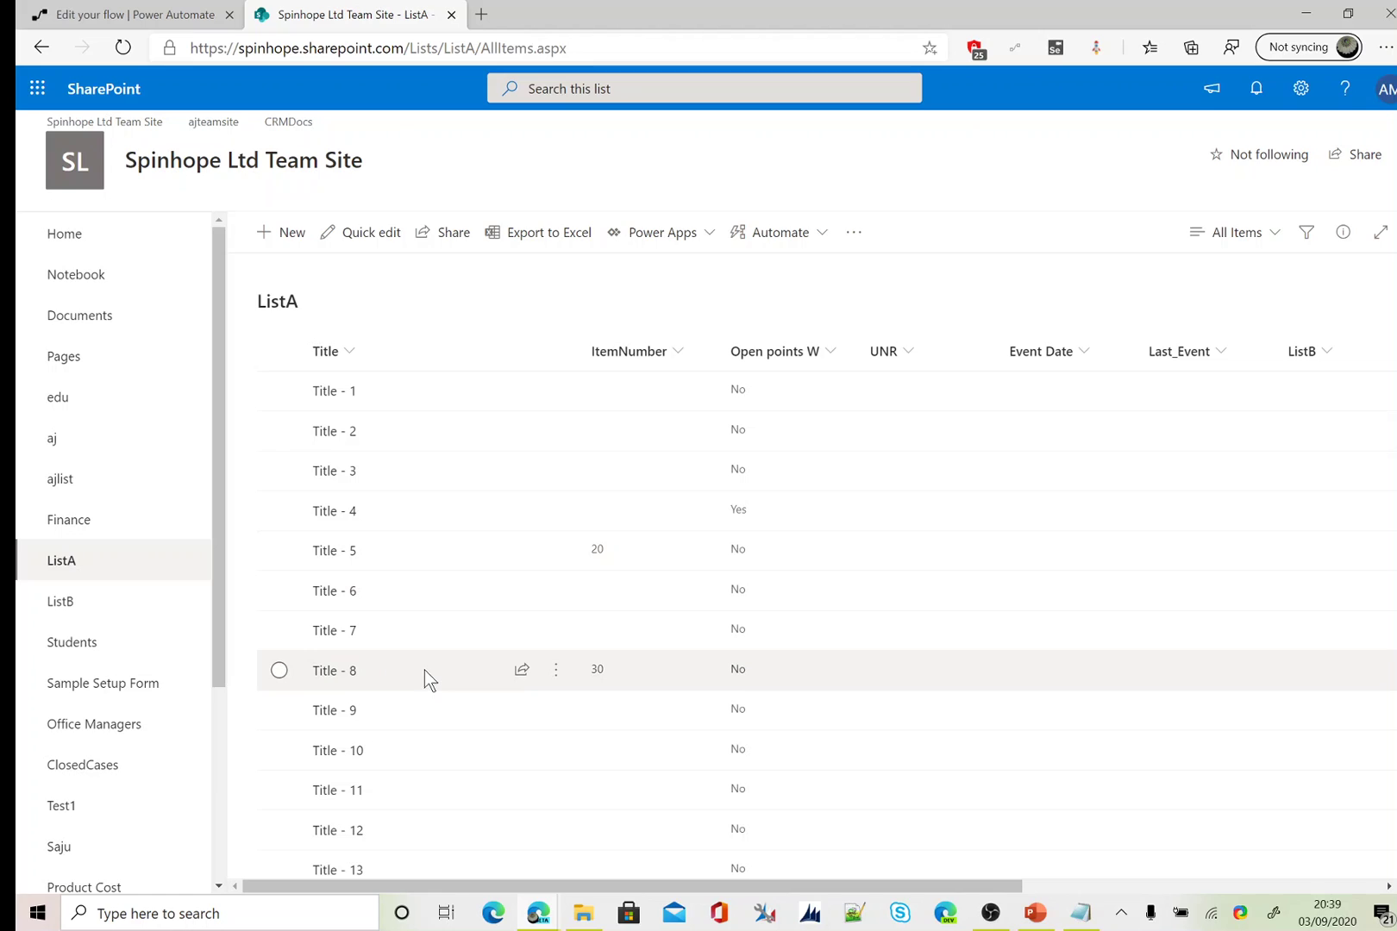
{"action": "left_click", "coordinate": [147, 15]}
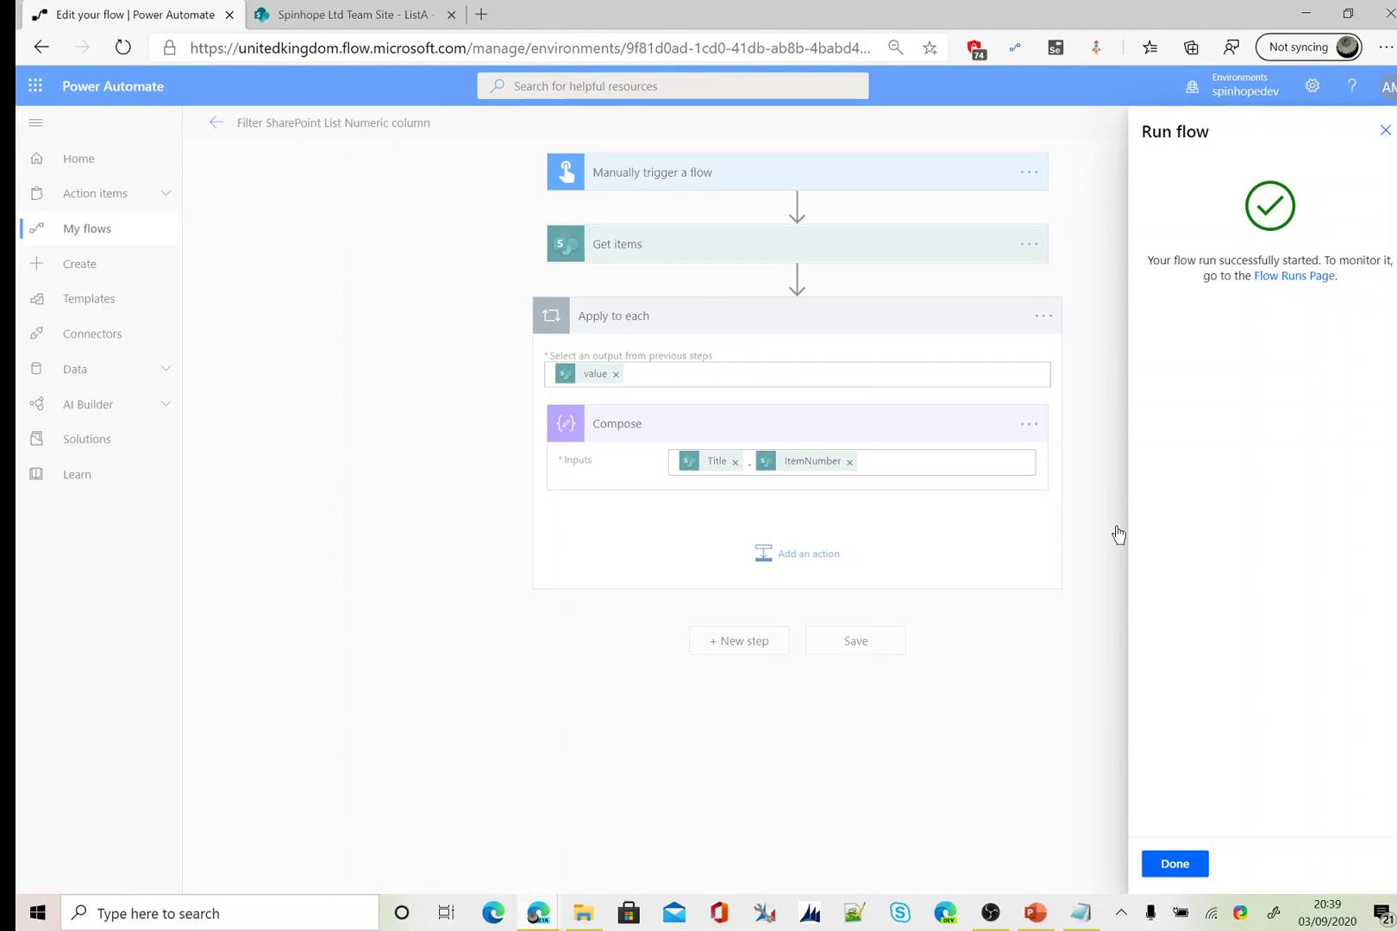
{"action": "left_click", "coordinate": [1174, 864]}
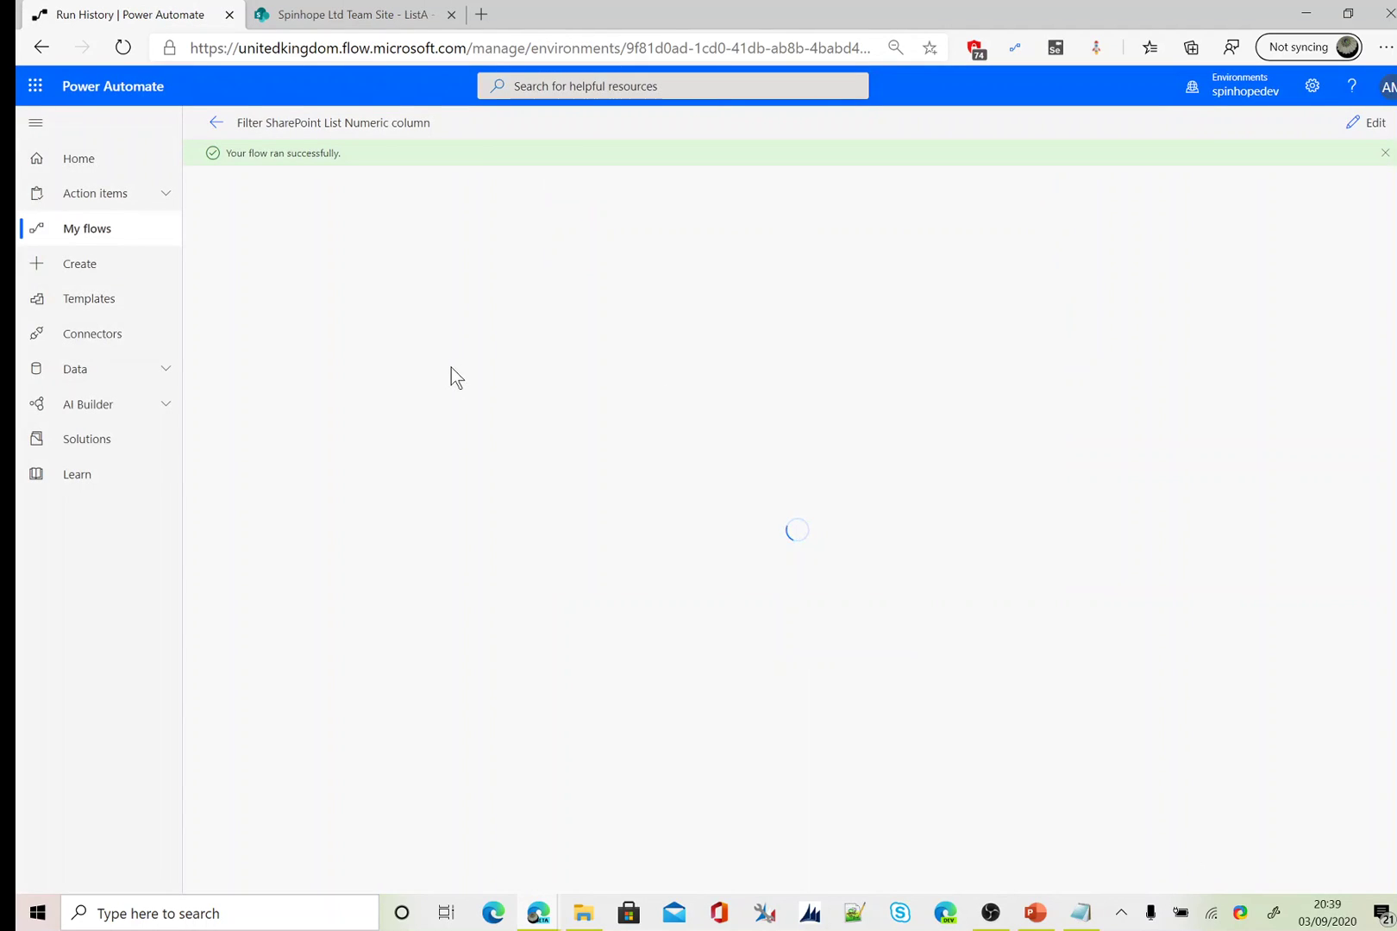
- Expand Apply to each and Compose to check the output Title - 8 - 30, then reopen the editor
{"action": "left_click", "coordinate": [737, 366]}
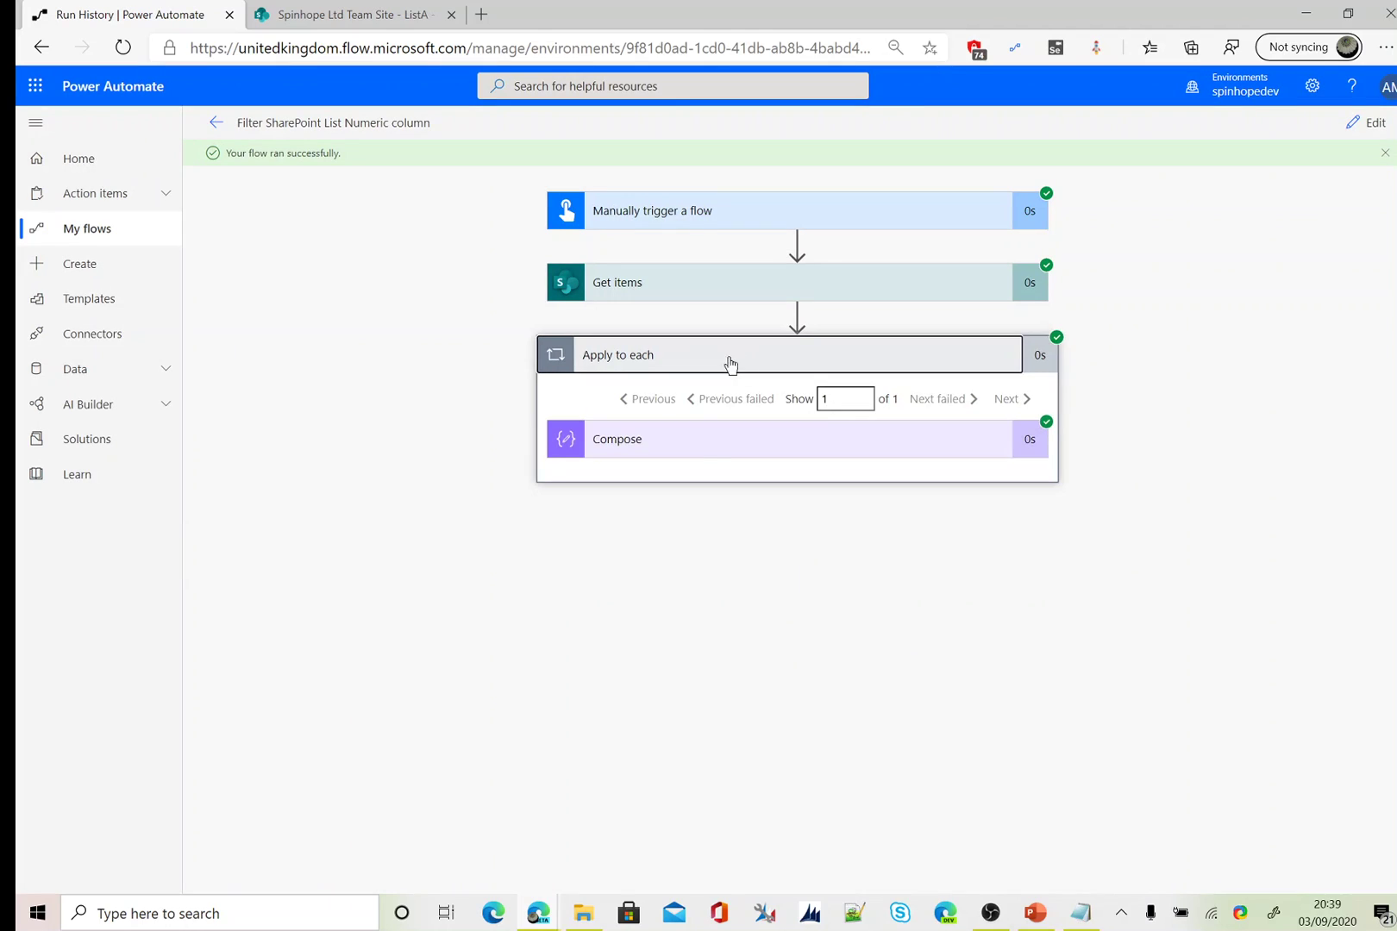
{"action": "left_click", "coordinate": [710, 452]}
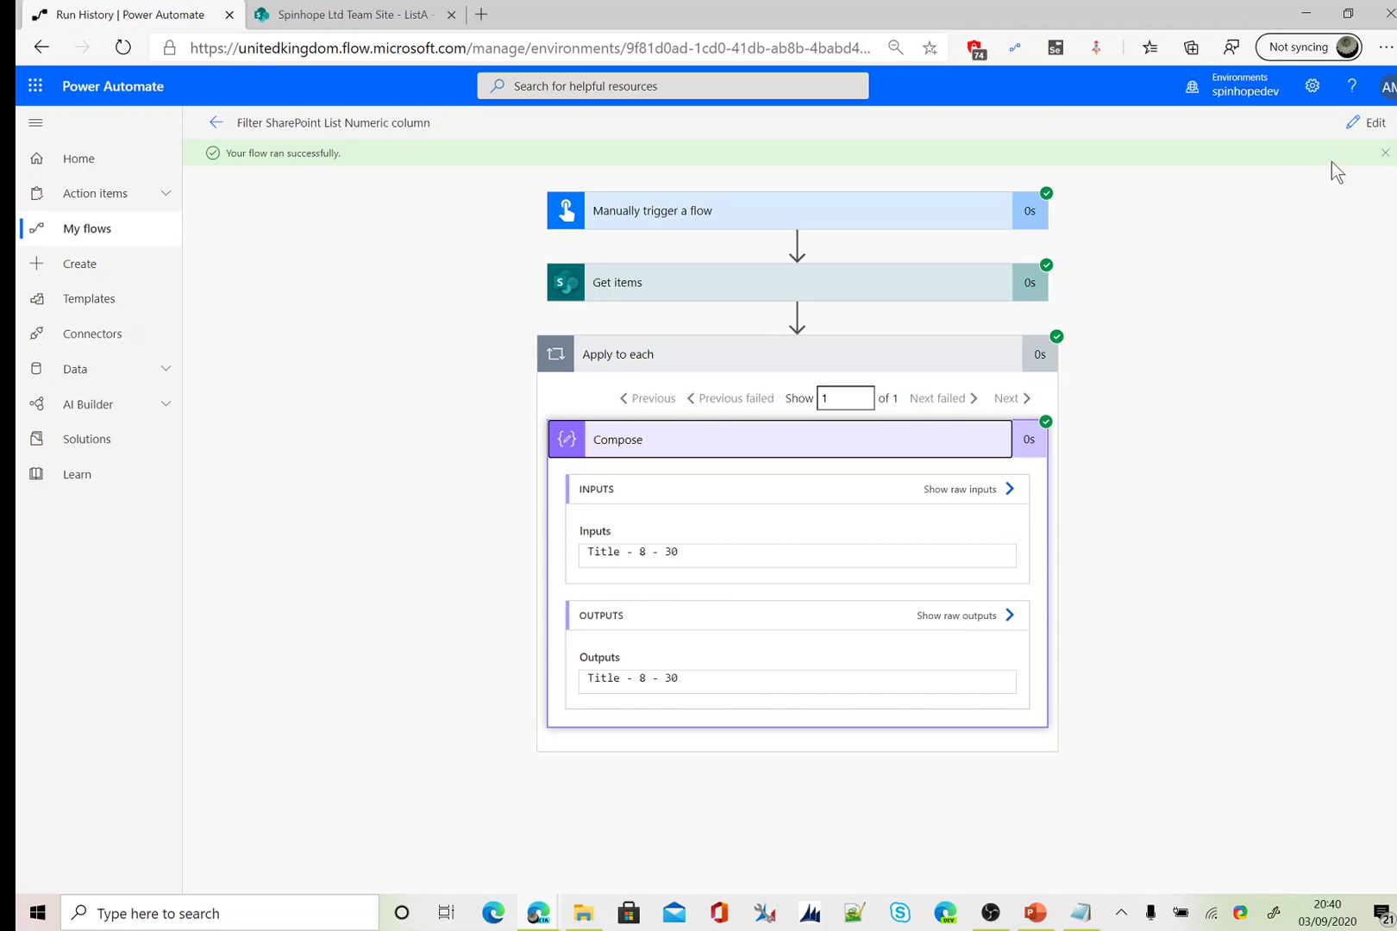
{"action": "left_click", "coordinate": [1358, 131]}
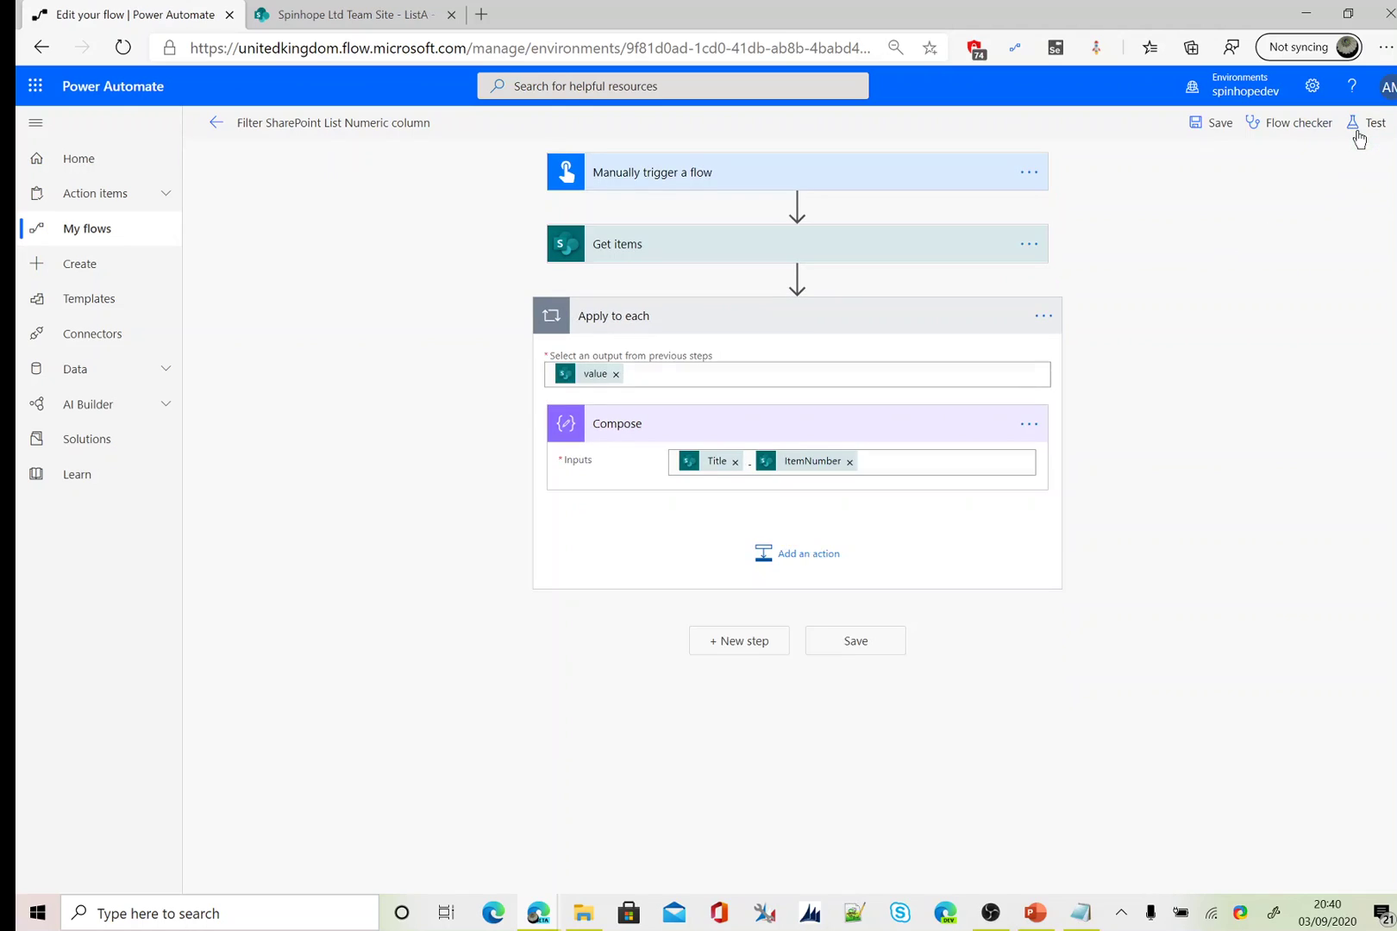
- Expand Get items and check its Filter Query still reads ItemNumber eq 30
{"action": "left_click", "coordinate": [671, 249]}
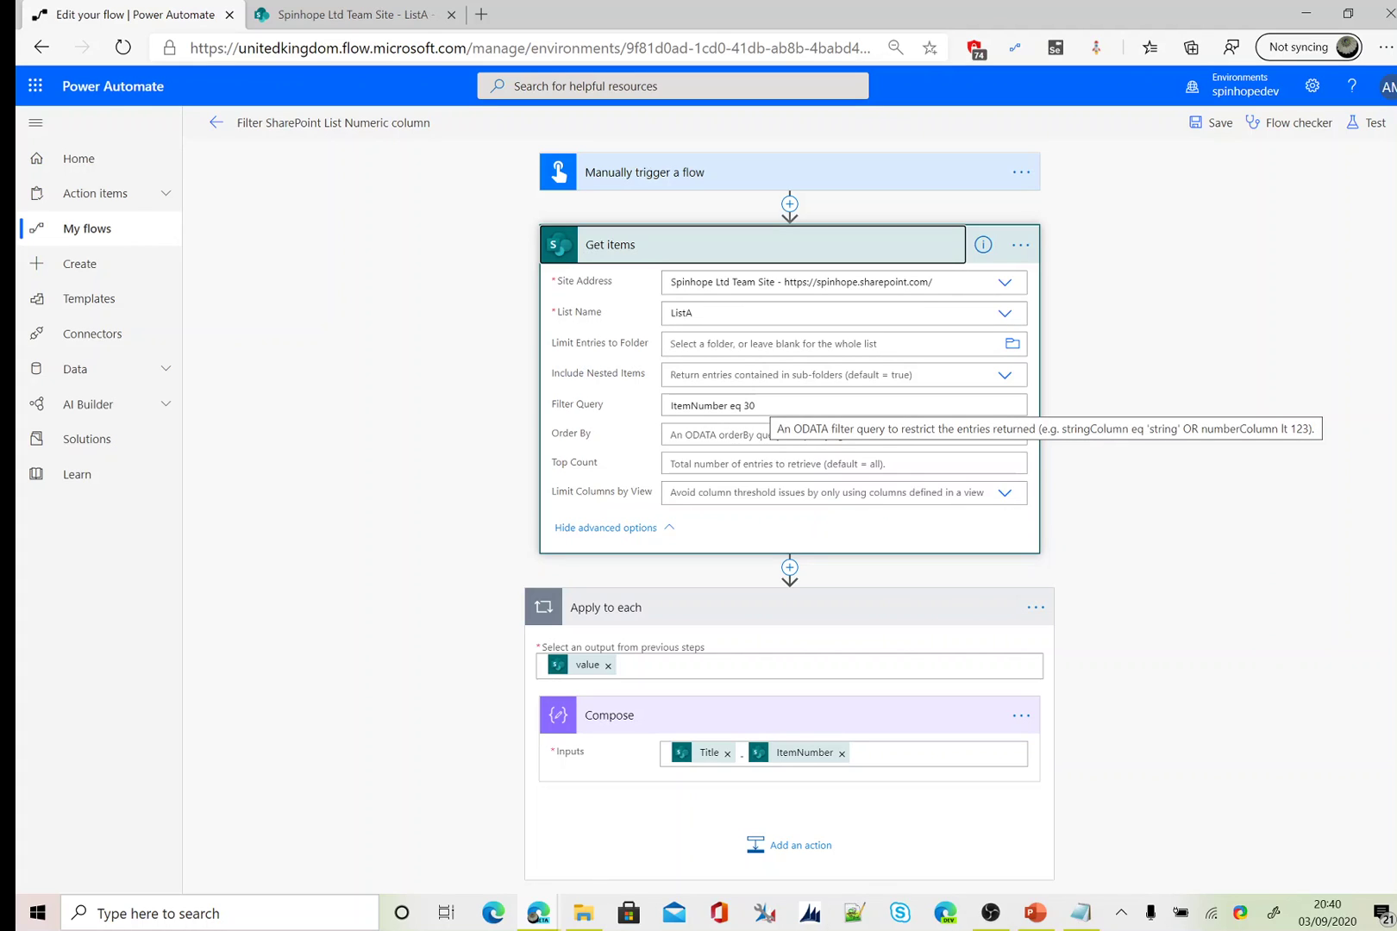
{"action": "double_click", "coordinate": [698, 404]}
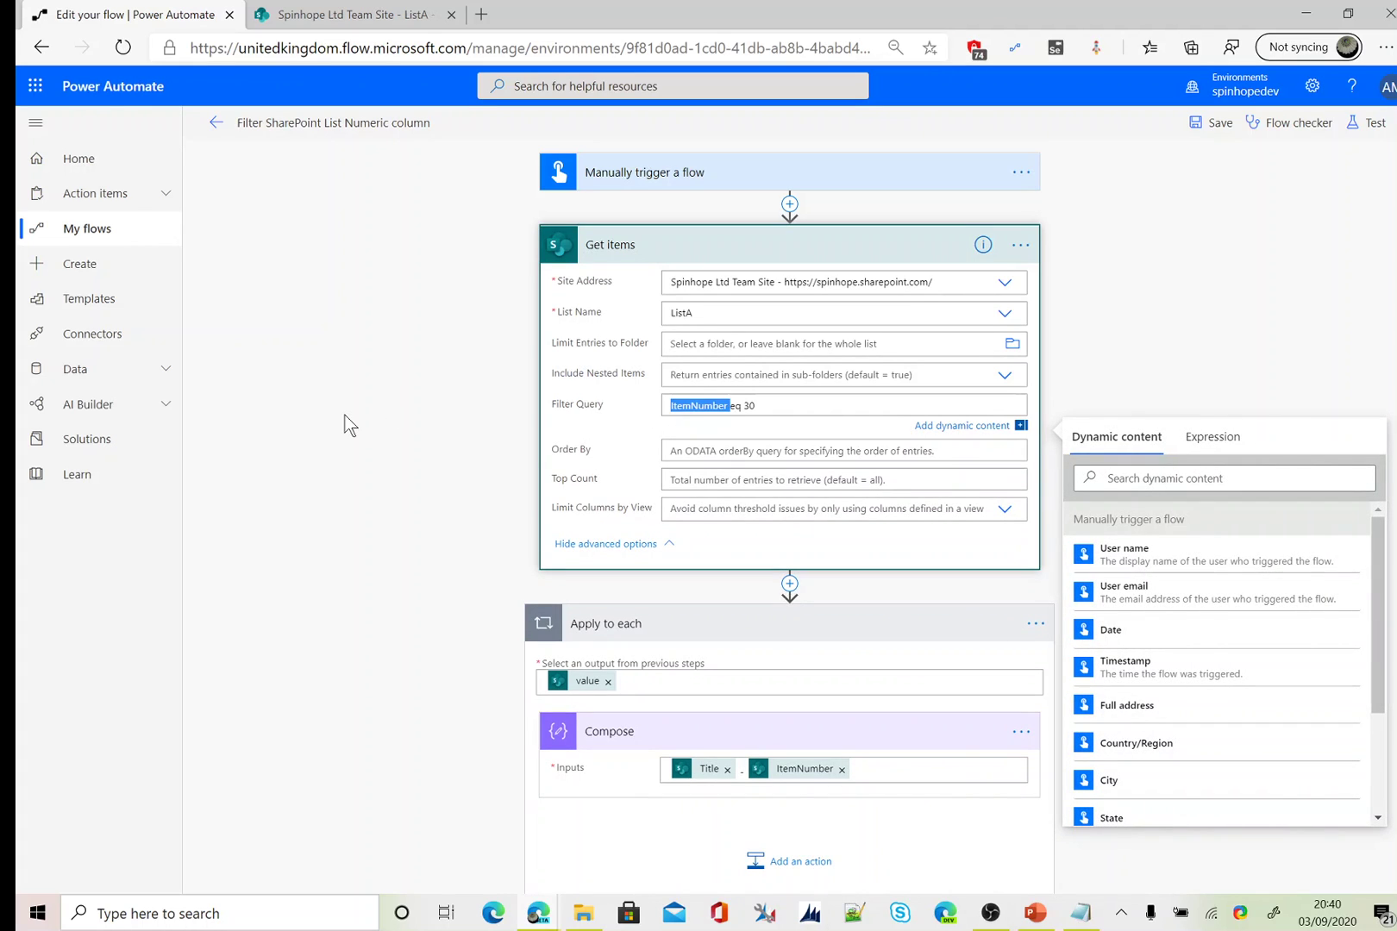
{"action": "left_click", "coordinate": [343, 424]}
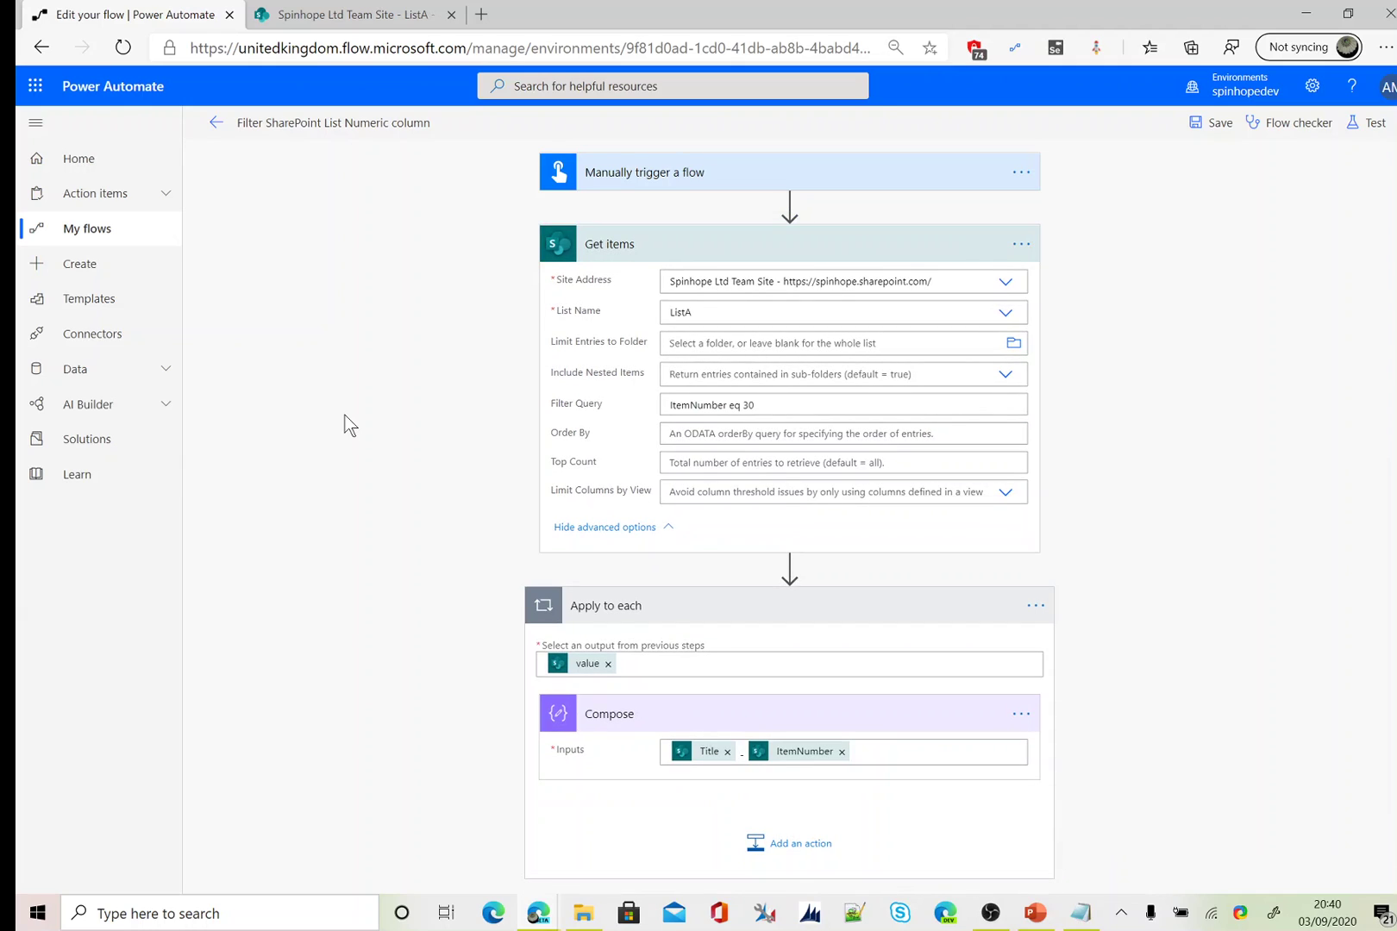